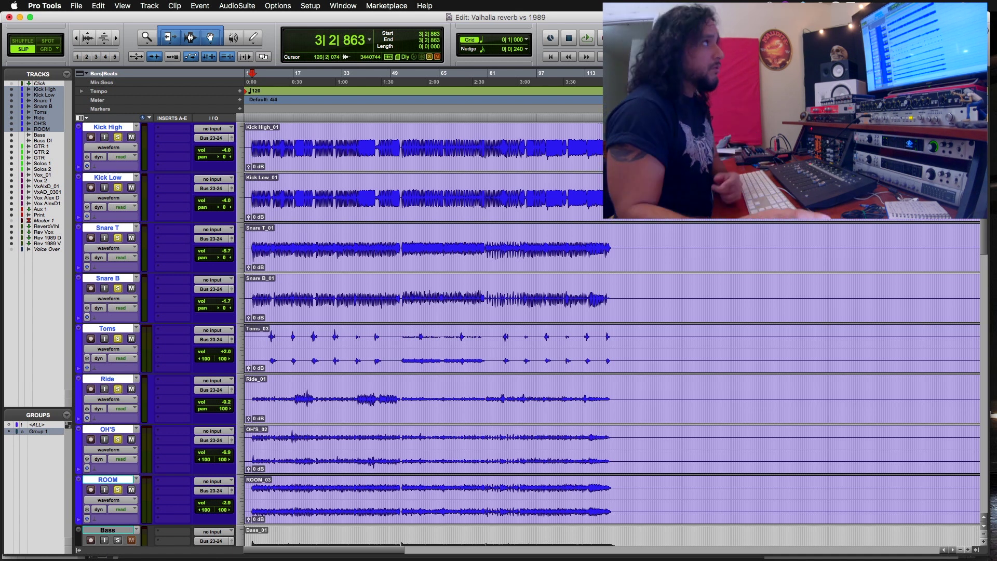
Place the edit insertion point on the selected drum tracks past the end of their audio, around bar 127
right_click(626, 227)
key(Escape)
click(630, 227)
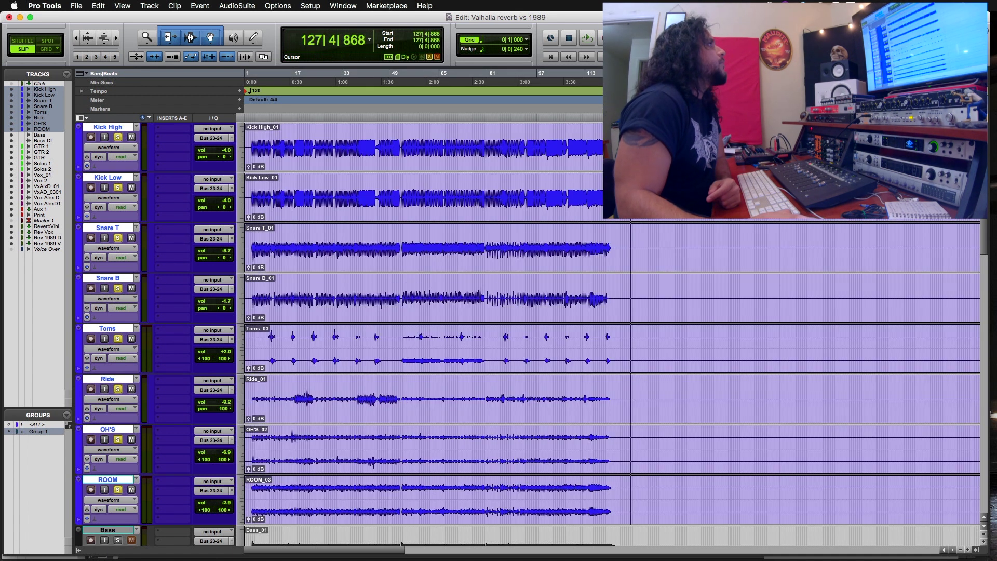
Open the ValhallaVintageVerb insert on the Reverb Valhall track and move its window clear of the reverb tracks' inserts
scroll(630, 311, down, 10)
scroll(339, 120, down, 5)
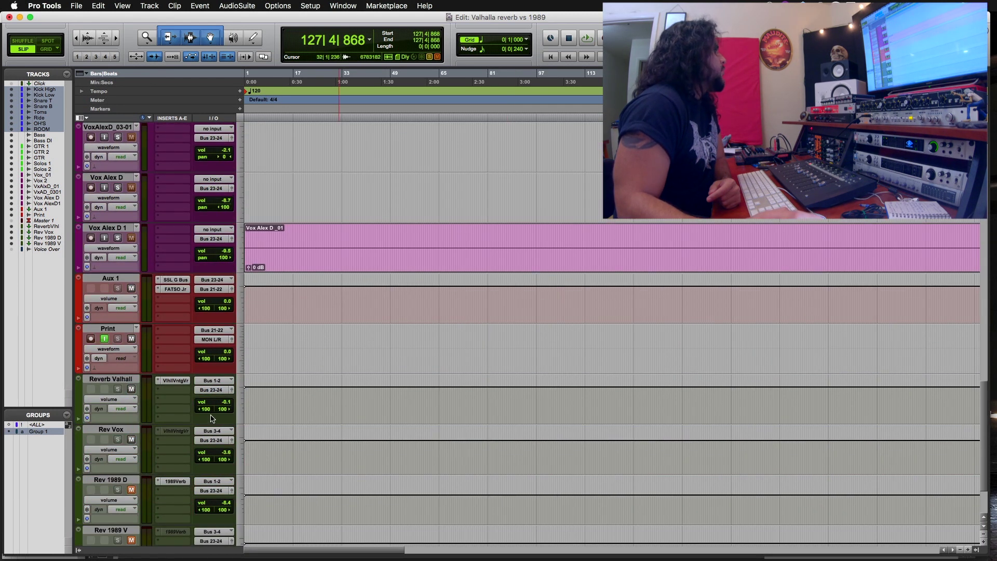
click(174, 382)
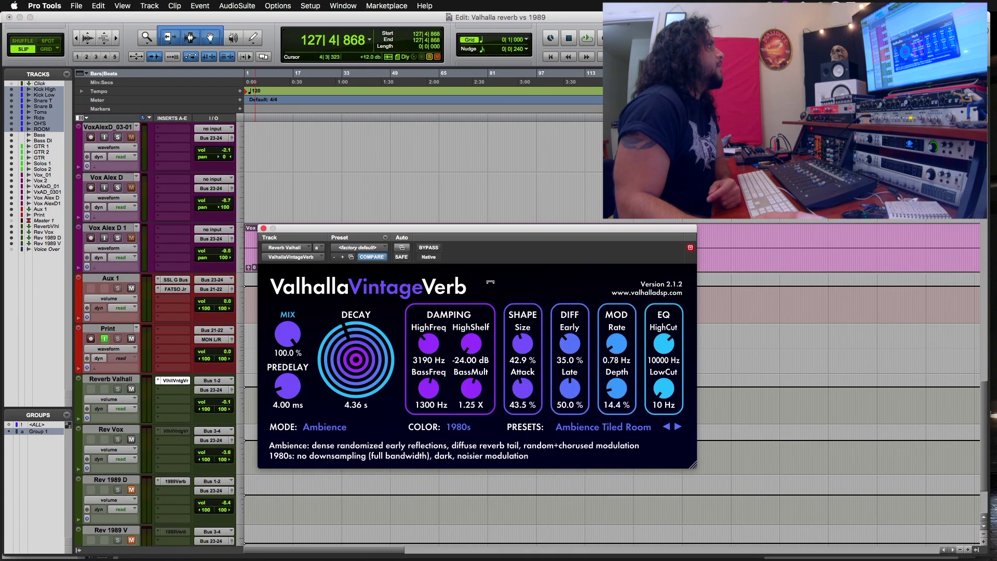
drag(485, 233, 385, 168)
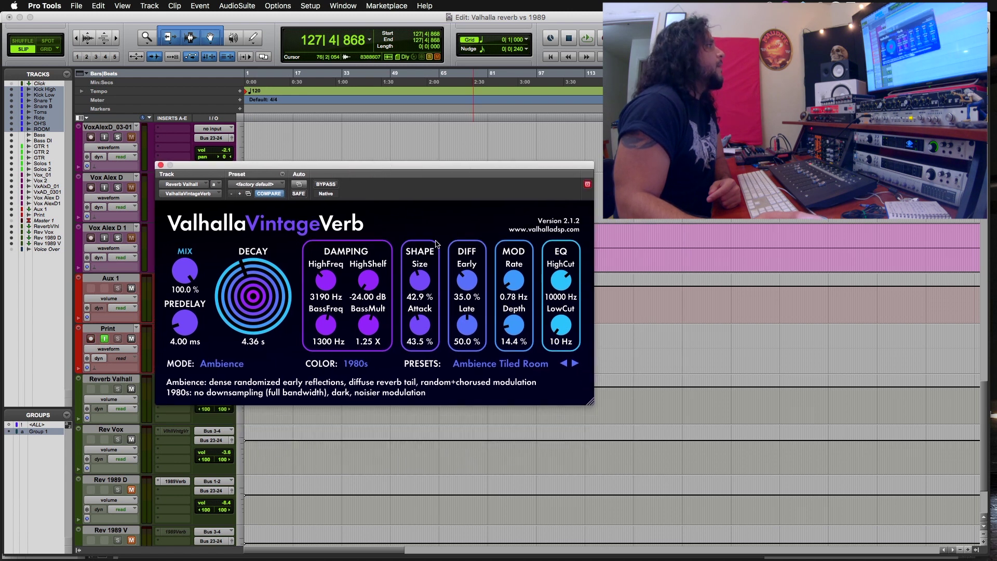
Open the 1989Verb insert on the Rev 1989 D track to view it, and close it
click(175, 481)
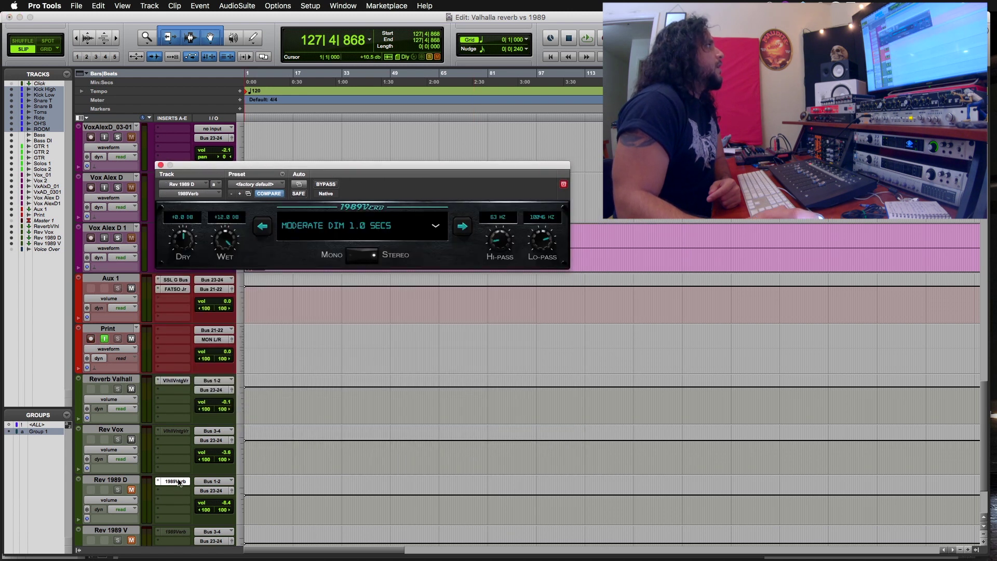
drag(406, 171, 642, 332)
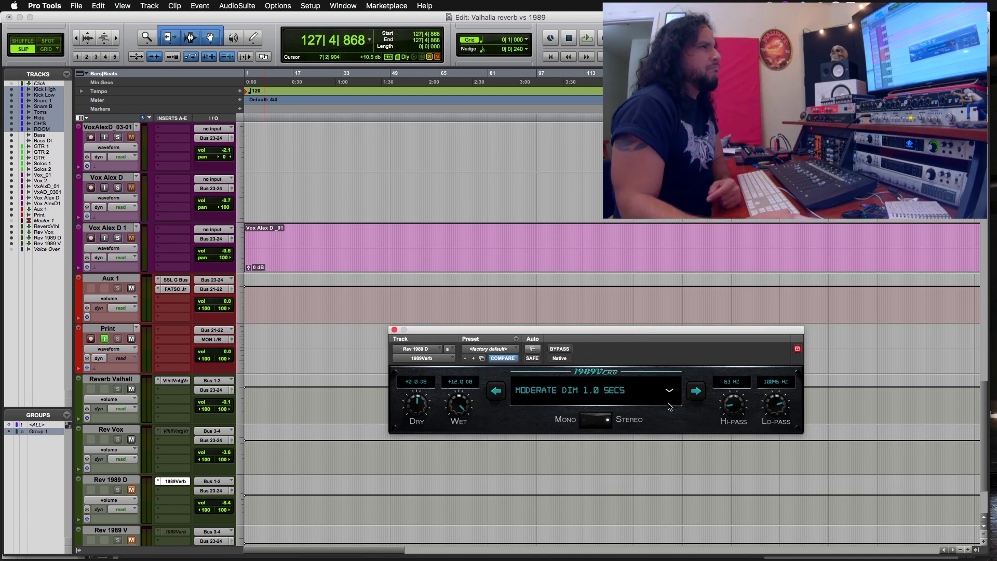
click(395, 330)
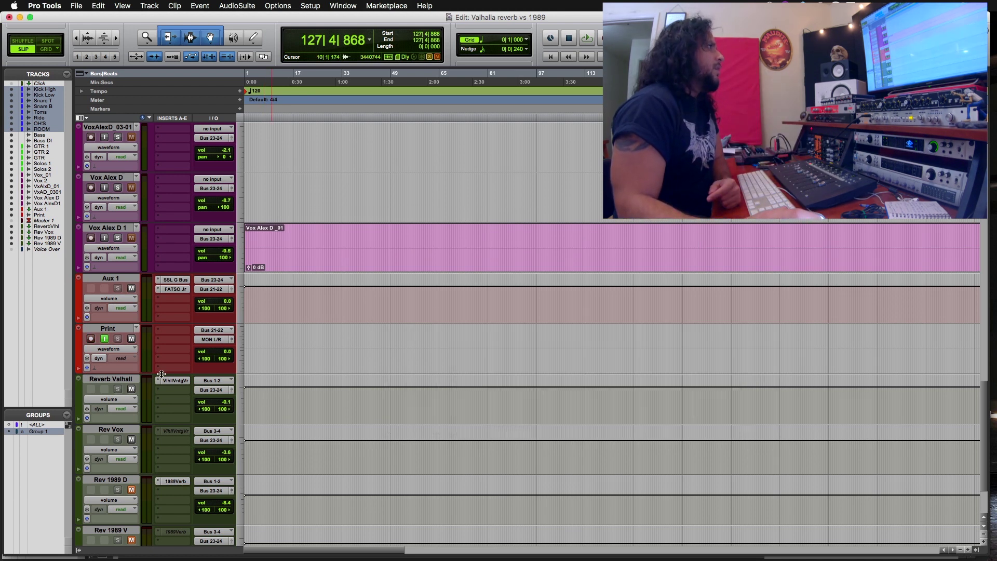
View the ValhallaVintageVerb on the Reverb Valhall track again, followed by the 1989Verb on Rev 1989 D
click(172, 382)
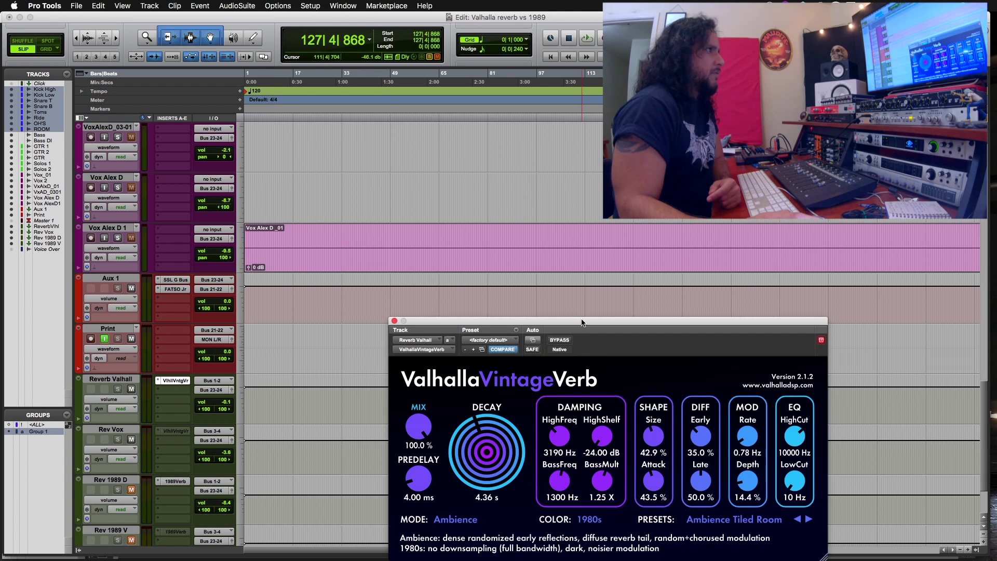
drag(580, 321, 501, 264)
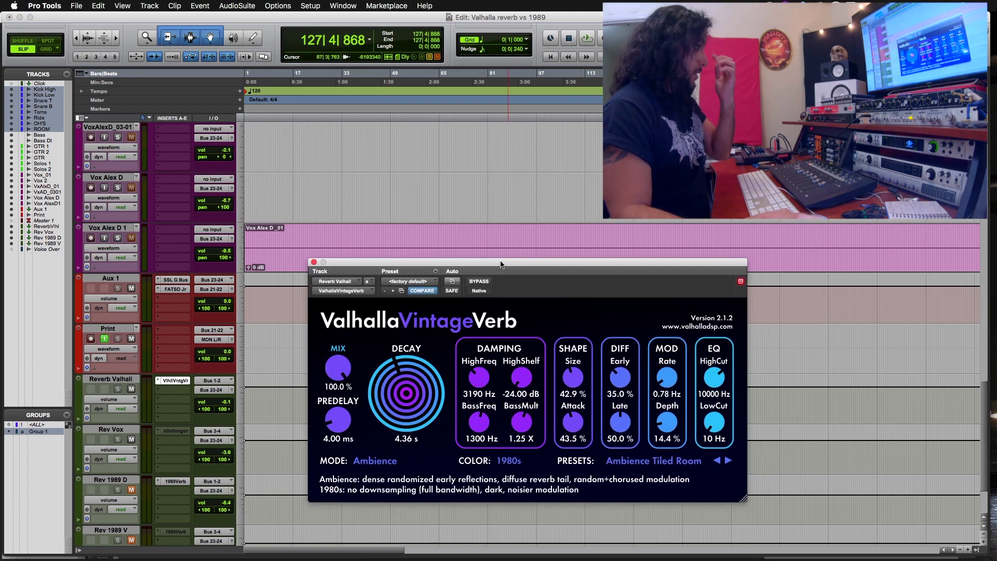
click(175, 482)
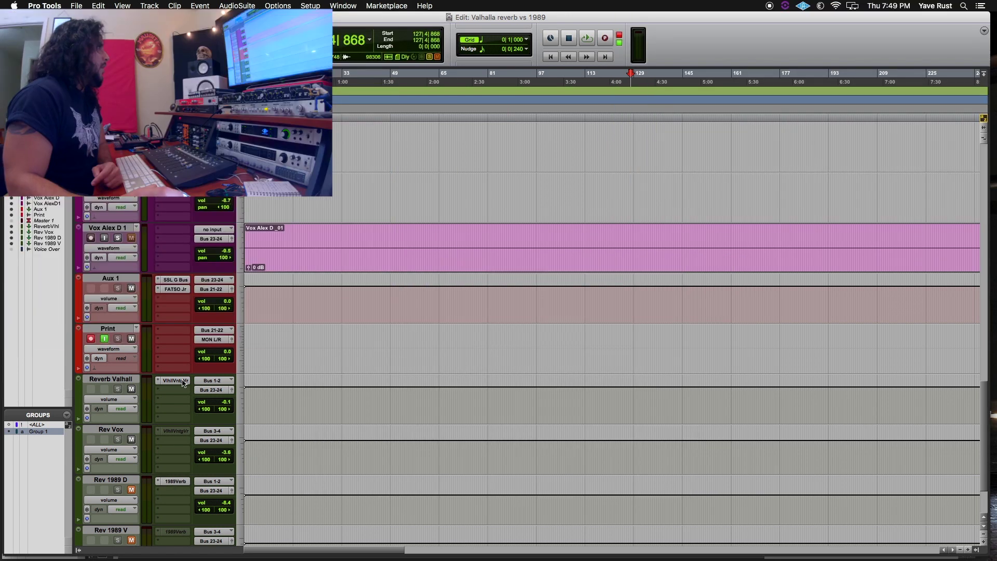
Bring up the Reverb Valhall track's ValhallaVintageVerb, slightly enlarge its window and position it over the empty timeline area
click(176, 380)
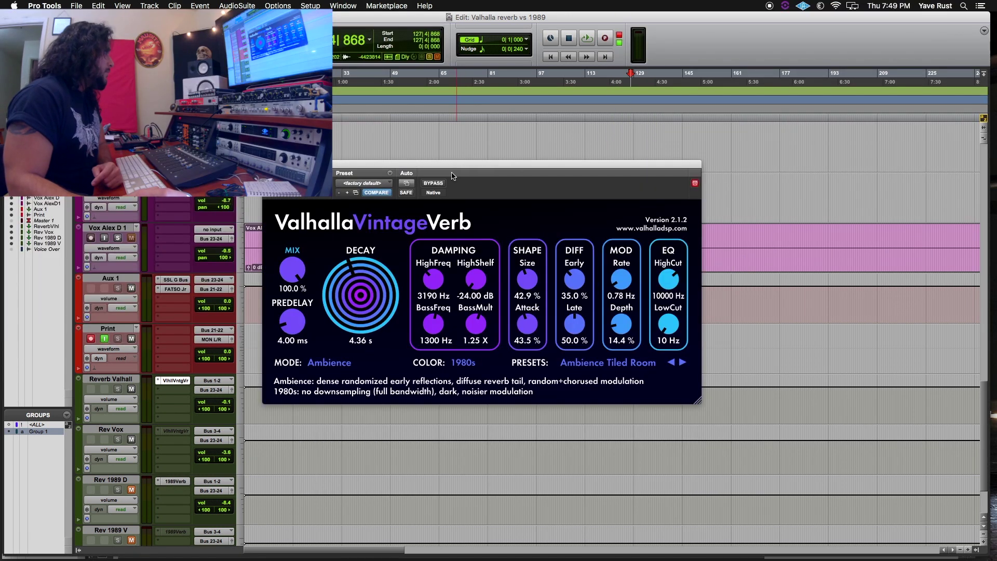
drag(451, 167, 508, 192)
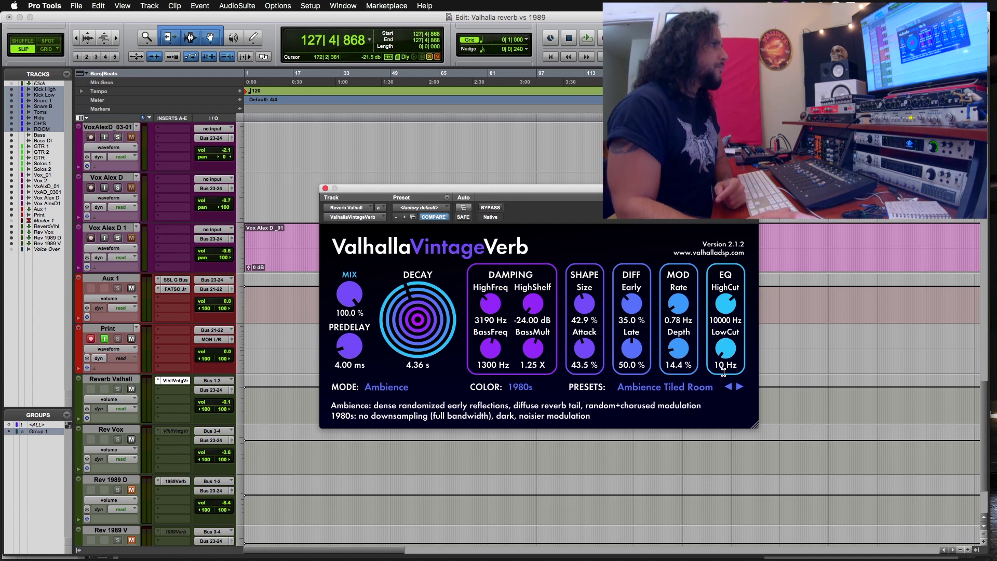
drag(568, 190, 562, 151)
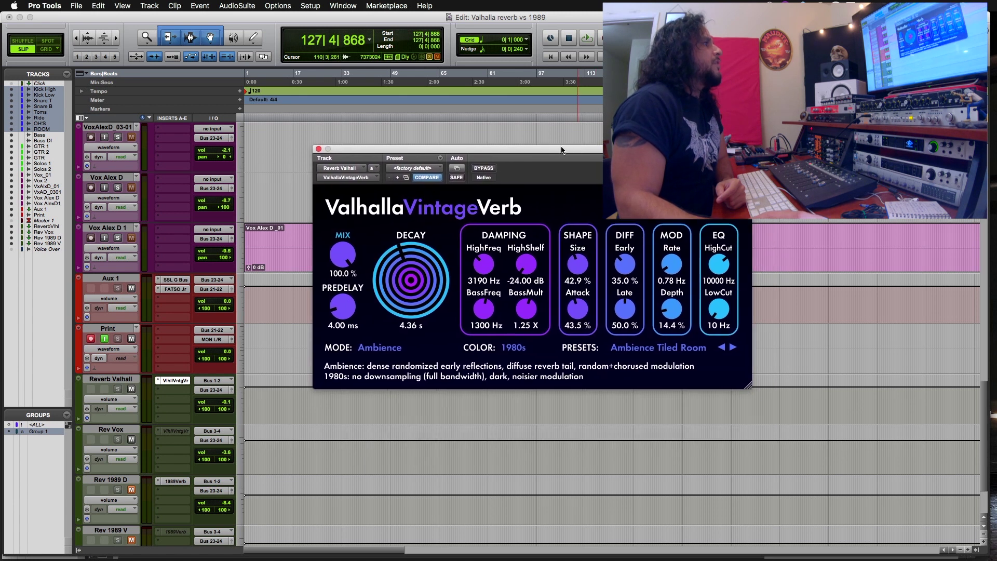
mouse_move(748, 384)
mouse_down()
mouse_move(864, 456)
mouse_move(889, 452)
mouse_move(804, 397)
mouse_move(758, 391)
mouse_up()
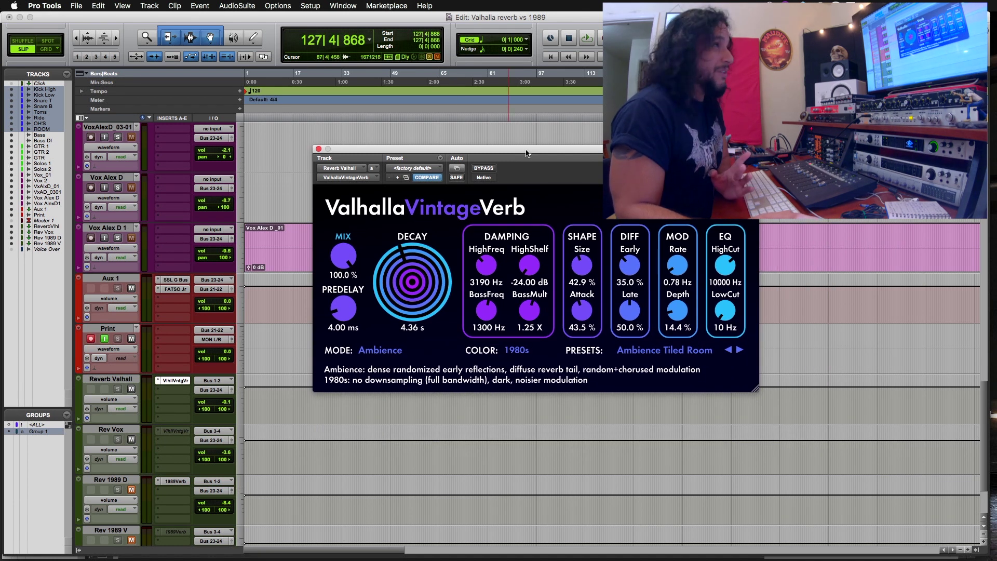
drag(525, 151, 362, 132)
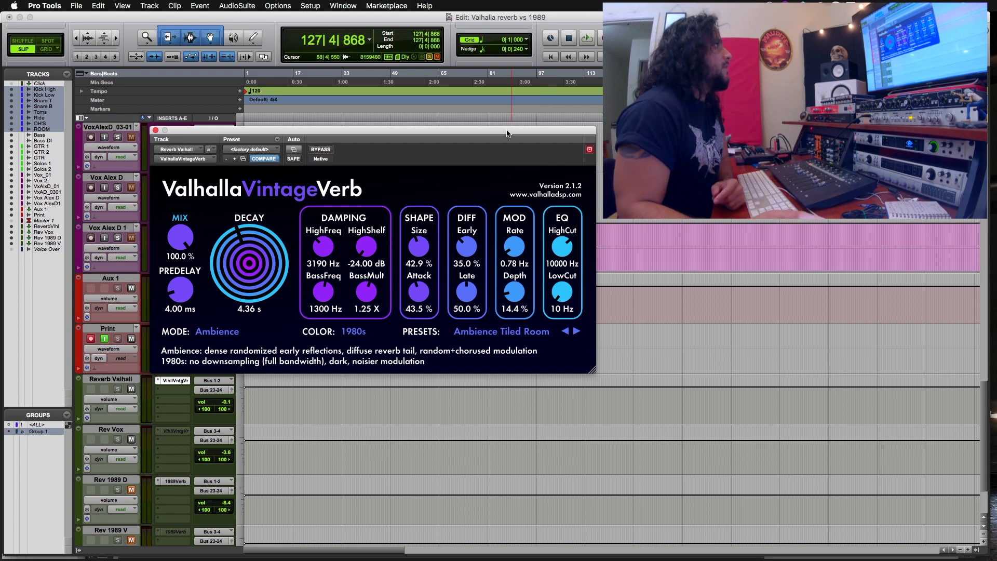
drag(507, 133, 614, 192)
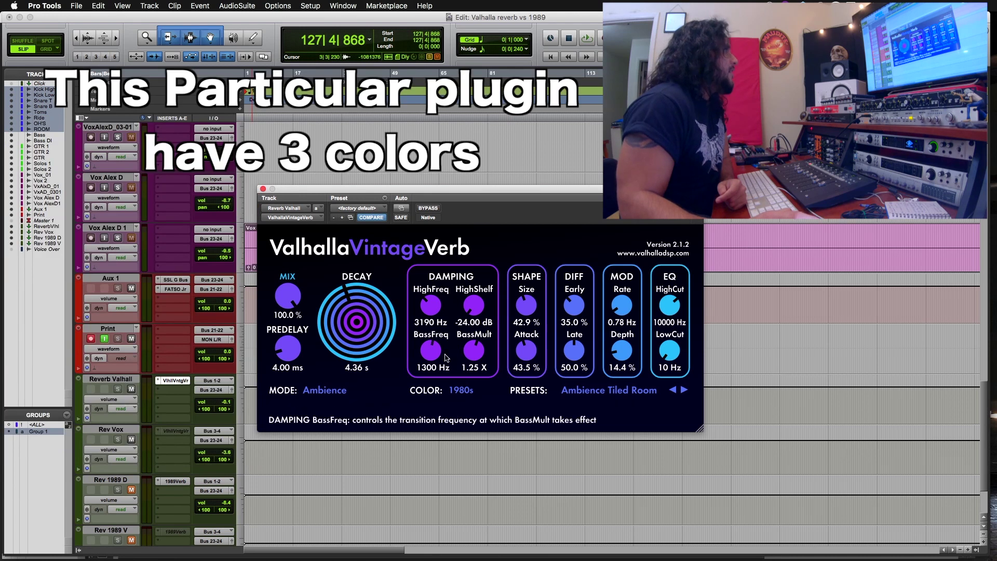
Try the ValhallaVintageVerb Color modes, starting with 1970s and ending on NOW
click(467, 387)
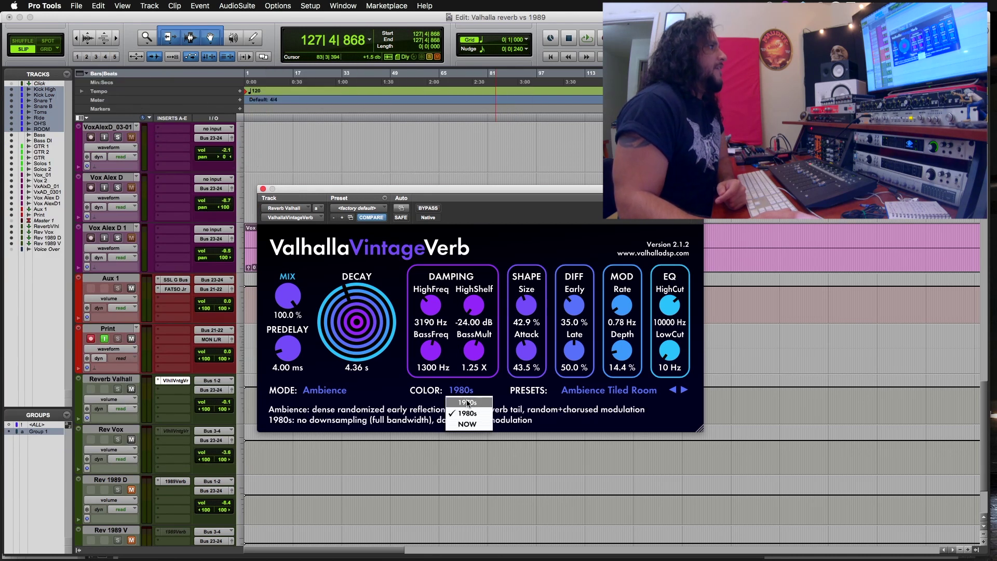
click(469, 399)
click(467, 391)
click(469, 414)
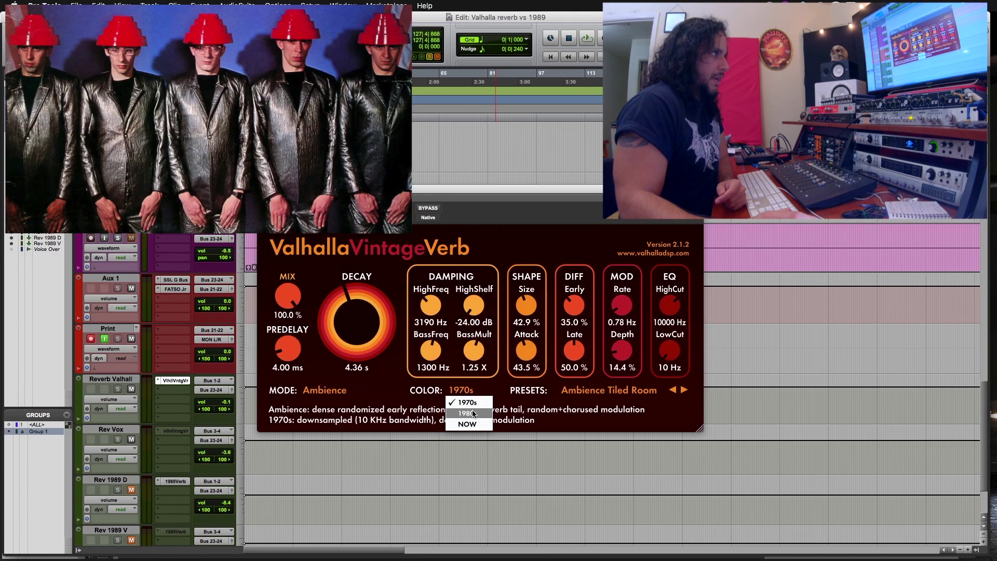
click(468, 390)
click(467, 402)
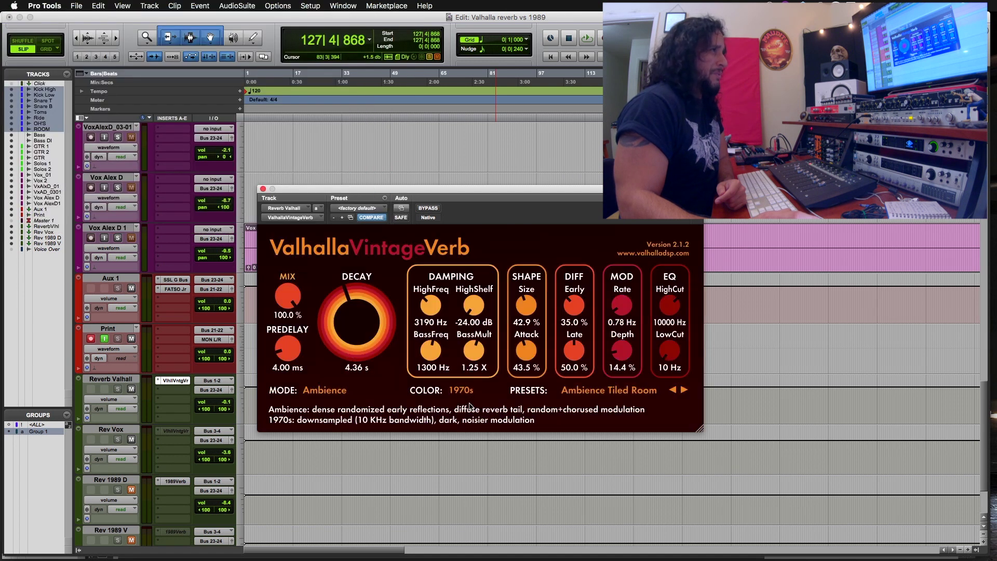
click(468, 391)
click(467, 424)
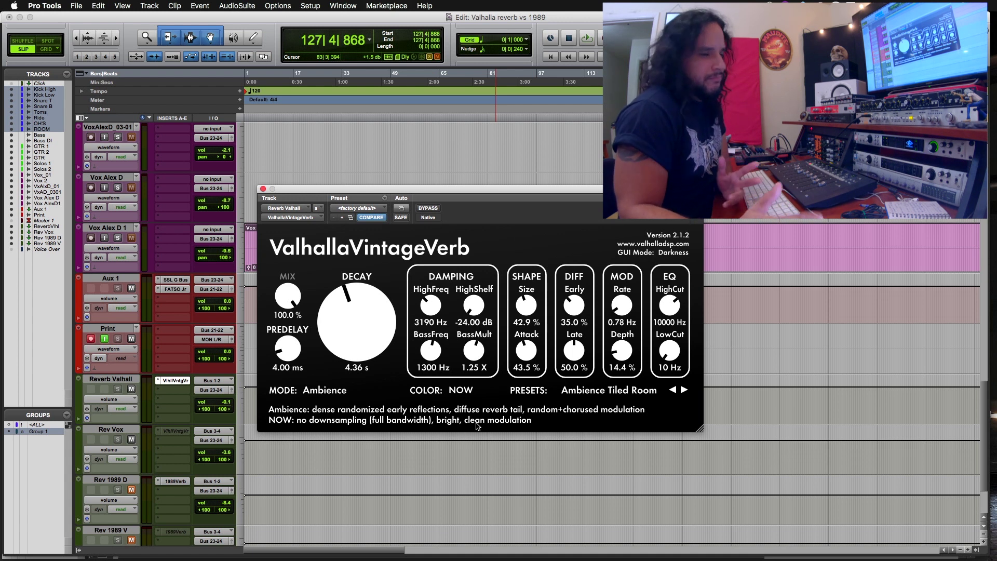
Switch the ValhallaVintageVerb Color to 1970s for comparison, return it to 1980s, and shift the plug-in window aside
click(462, 391)
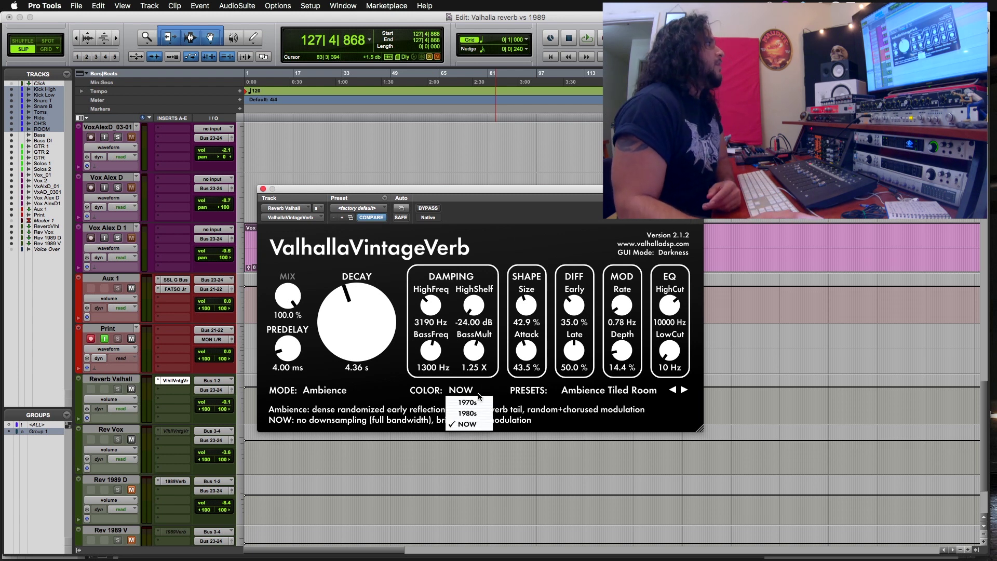
click(476, 403)
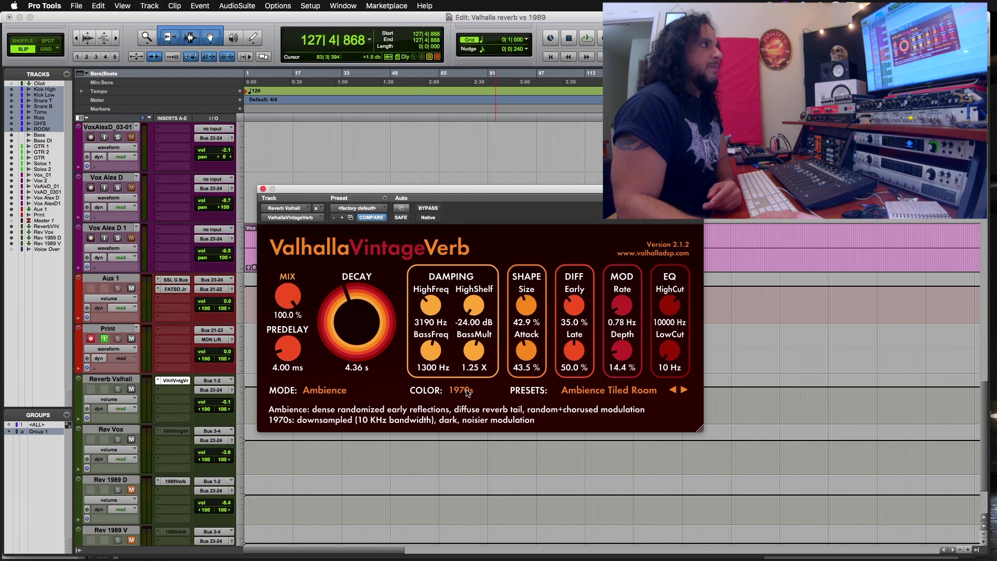
click(468, 392)
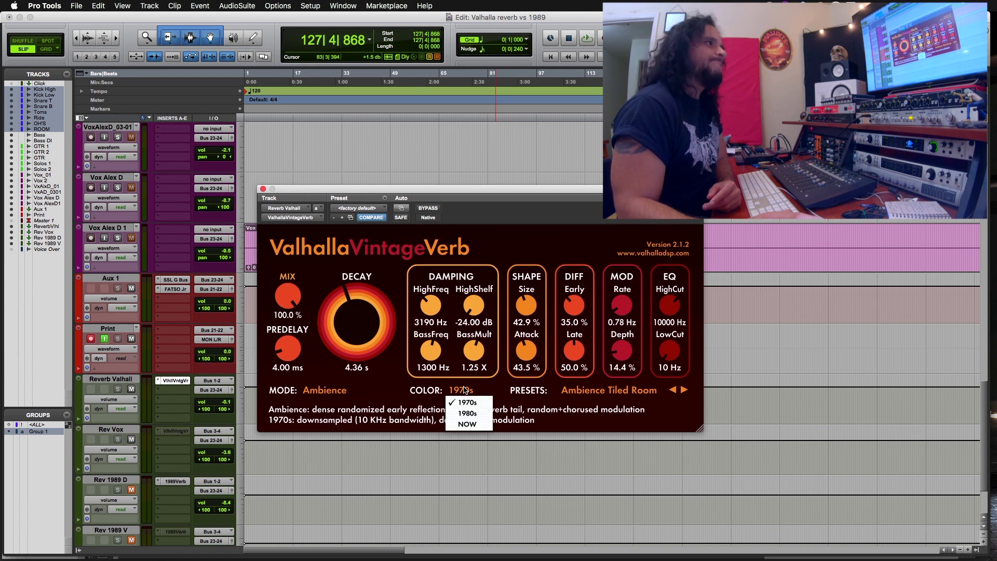
click(467, 414)
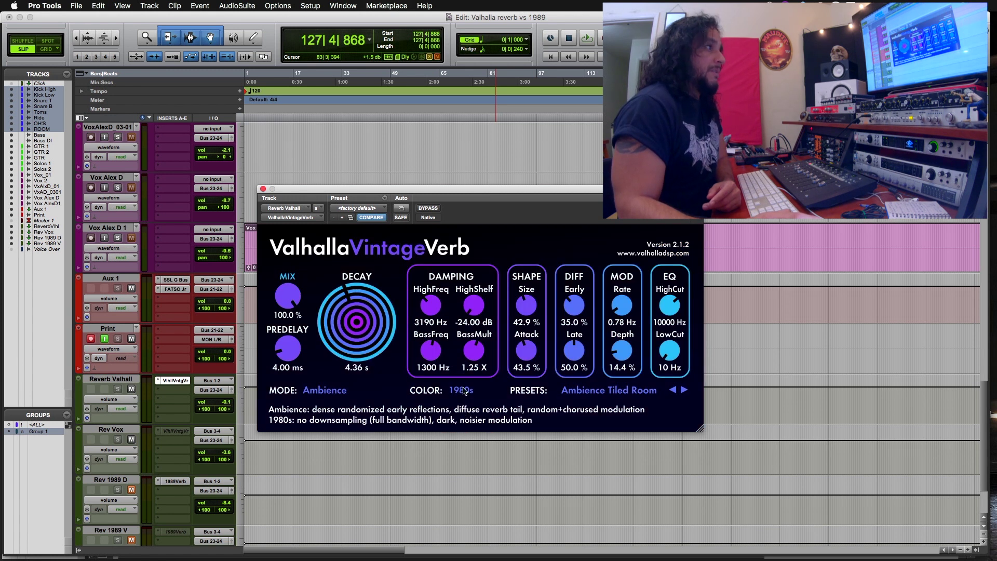
click(464, 391)
click(480, 391)
drag(374, 189, 441, 193)
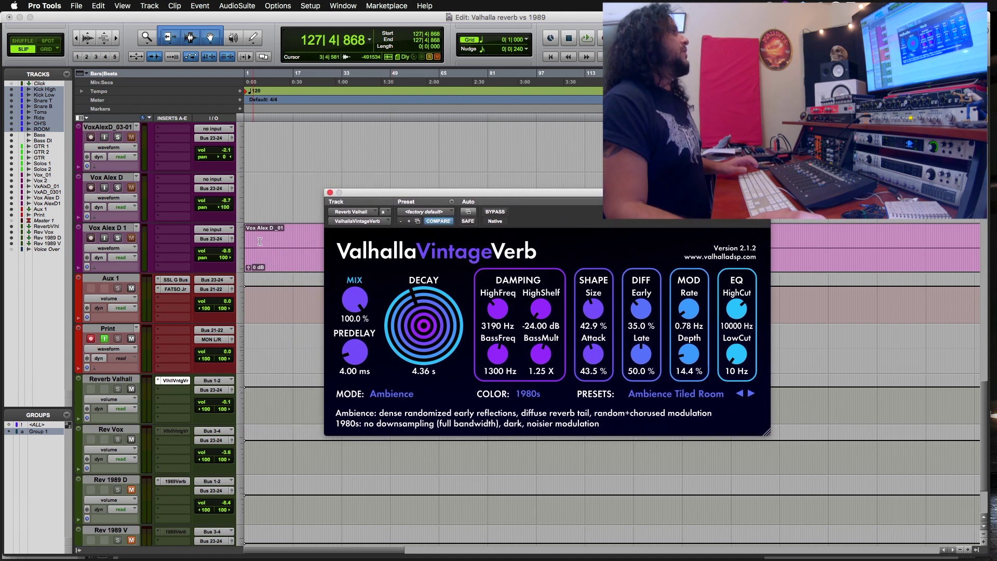
Examine the 1989Verb on Rev 1989 D, including its wet control and reverb program list, keeping MODERATE DIM 1.0 SECS
scroll(254, 235, up, 5)
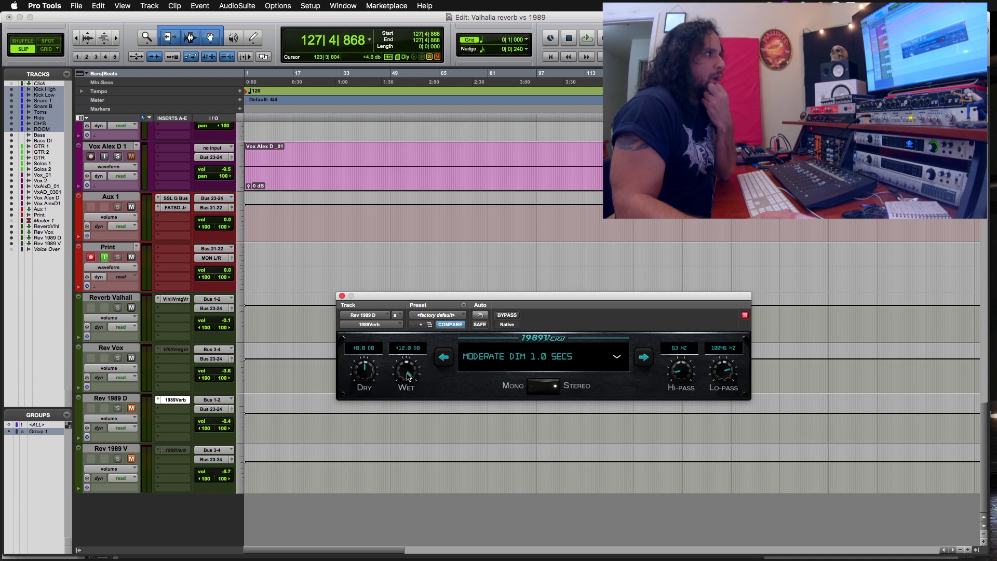
drag(410, 372, 419, 288)
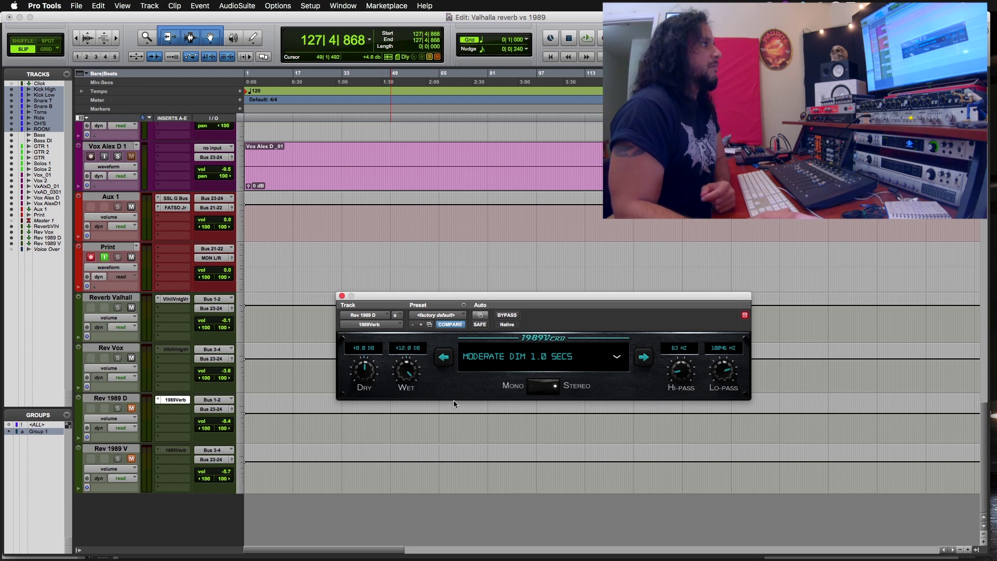
click(618, 358)
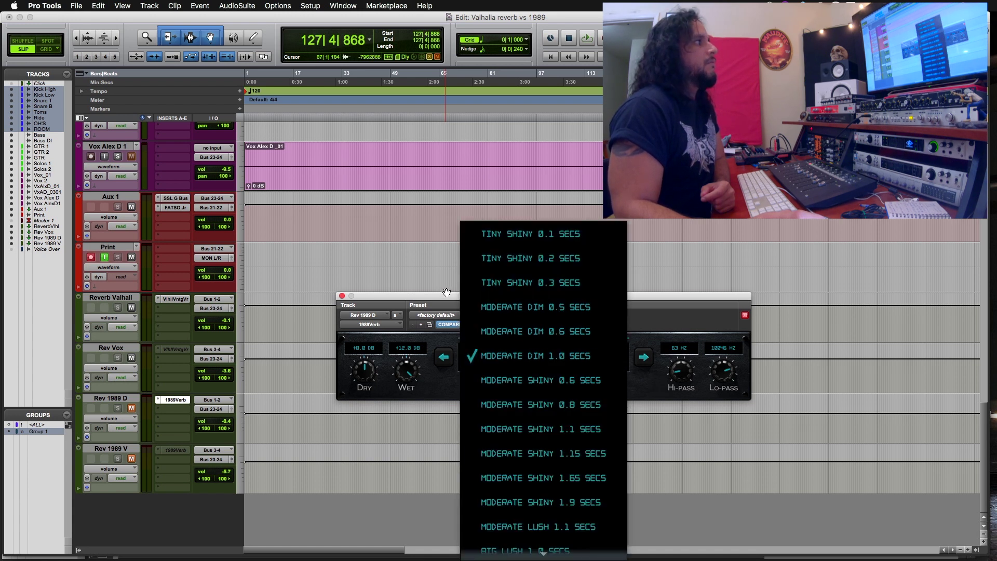
click(543, 347)
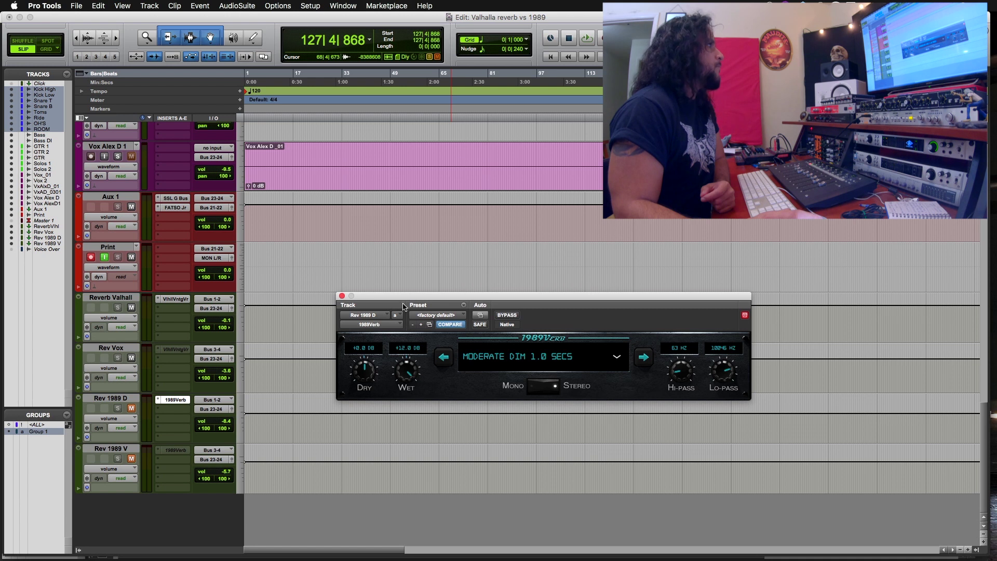
Keep the 1989Verb window open and arrange it directly below the Reverb Valhall track's ValhallaVintageVerb window
drag(437, 299, 618, 410)
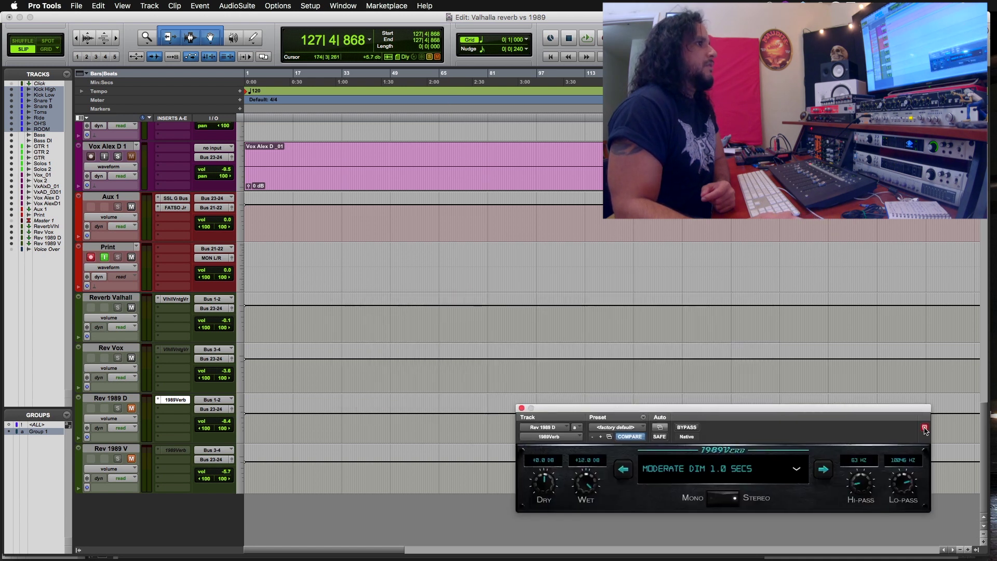
click(176, 299)
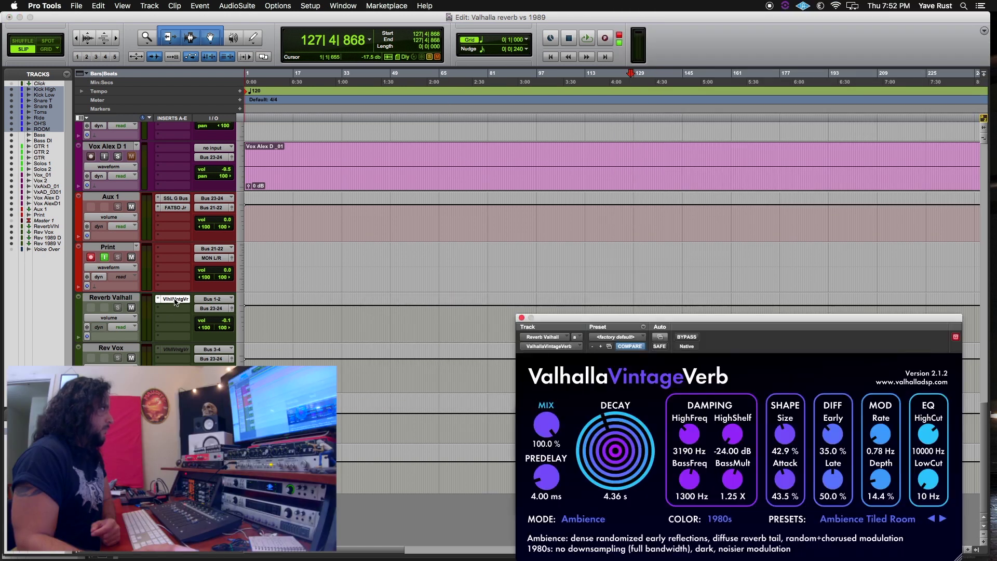
drag(669, 355, 428, 152)
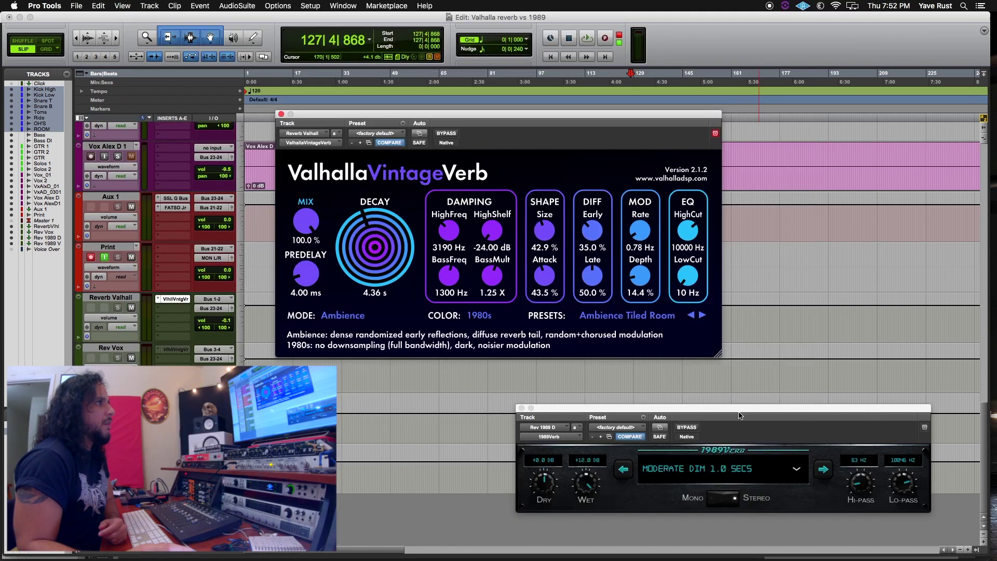
drag(740, 416, 647, 395)
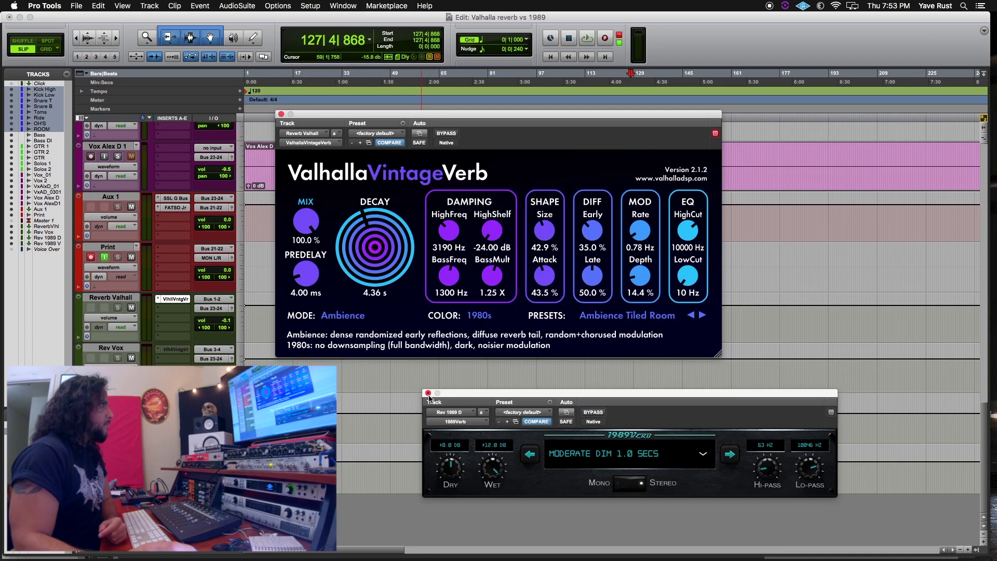
Close the 1989Verb window and return to the drum tracks with ValhallaVintageVerb still open
click(428, 393)
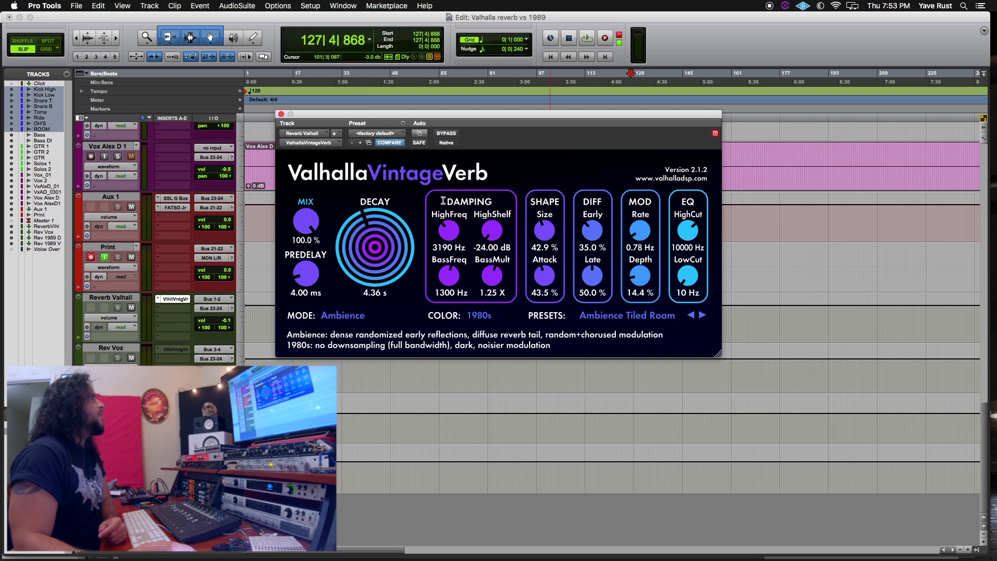
scroll(512, 391, up, 10)
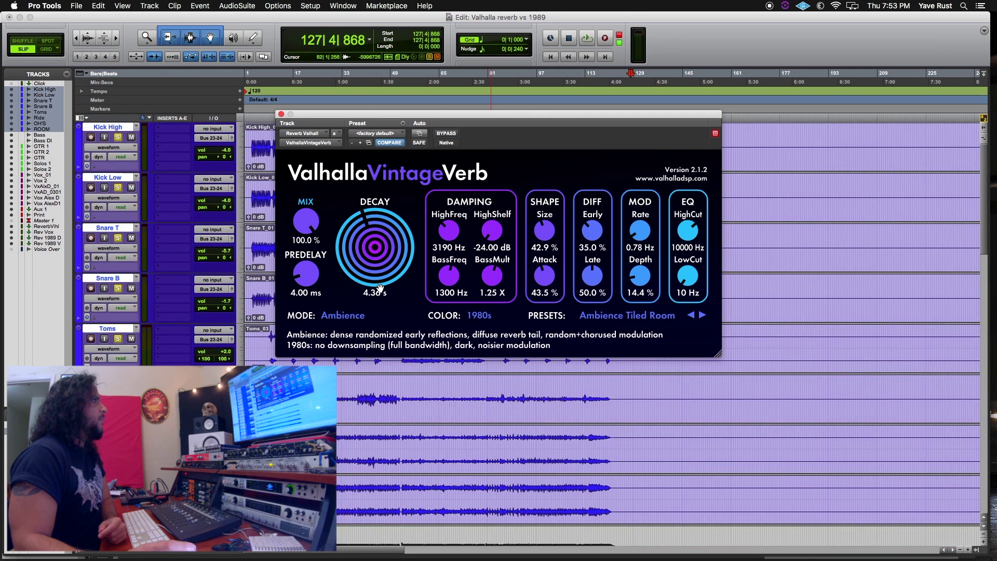
Move the ValhallaVintageVerb window clear of the kick tracks and look over its Color options and preset categories
drag(382, 124, 480, 203)
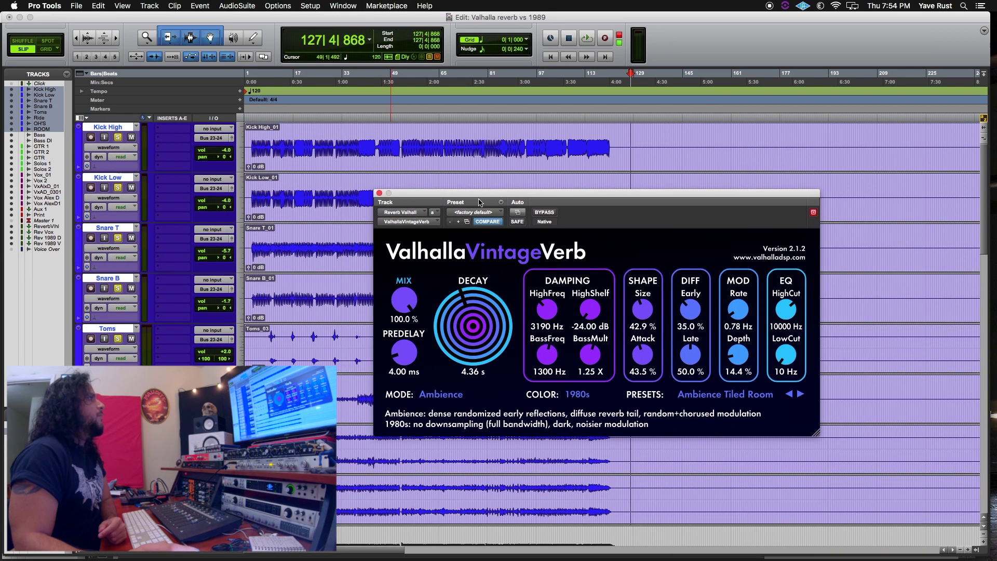
click(581, 396)
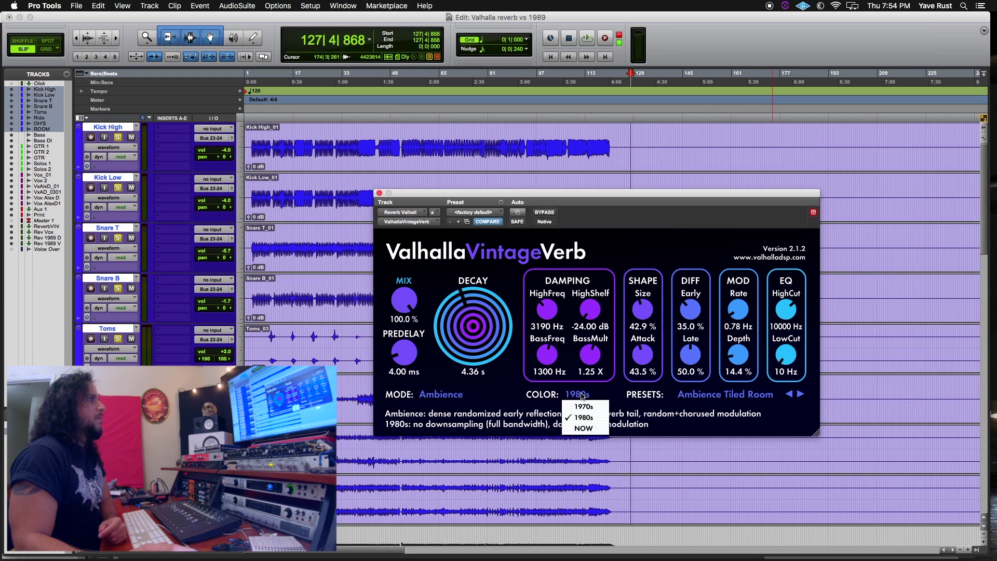
click(746, 398)
mouse_move(731, 337)
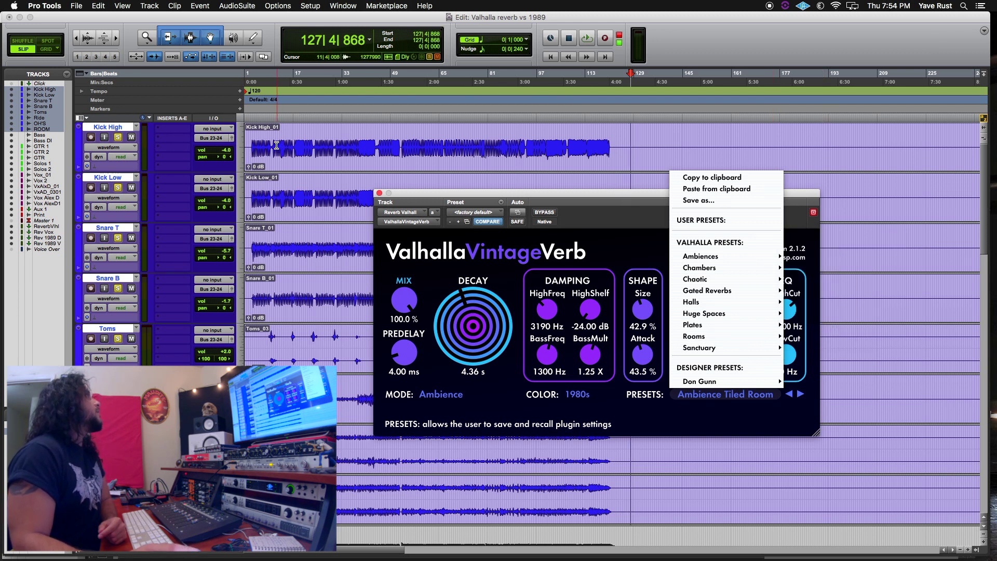
Play the drums from about bar 3 and dismiss the preset list, keeping Ambience Tiled Room
click(252, 136)
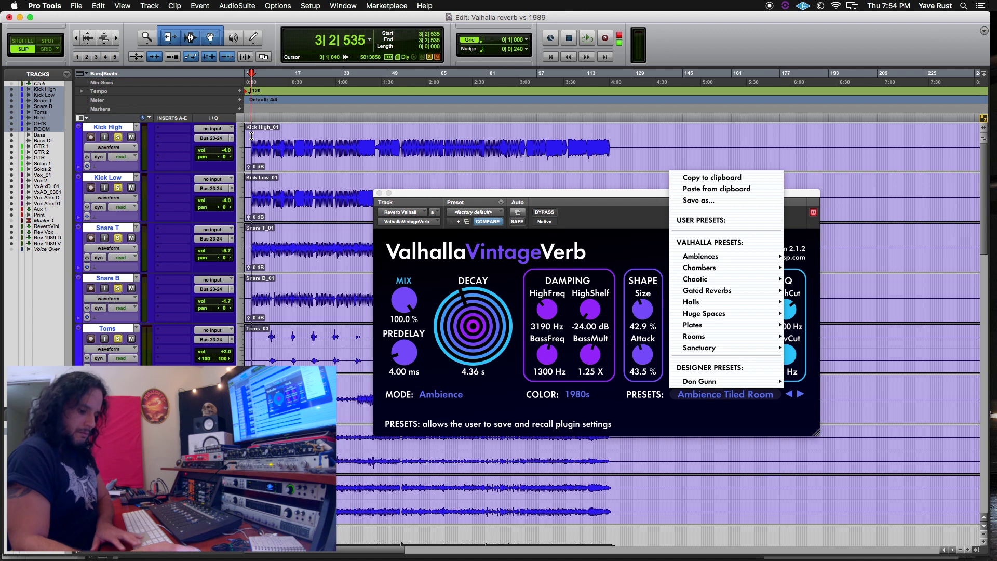
key(space)
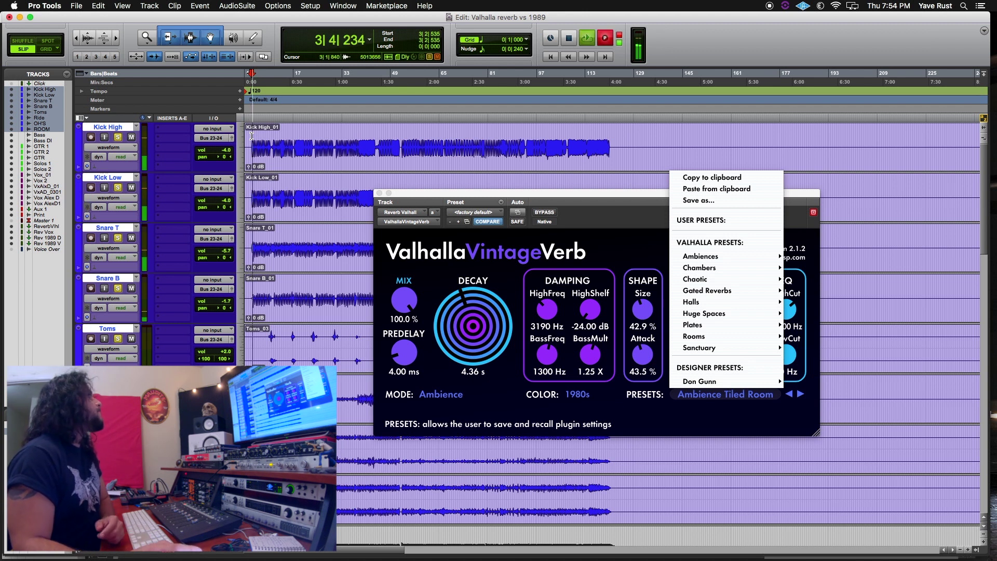
click(638, 211)
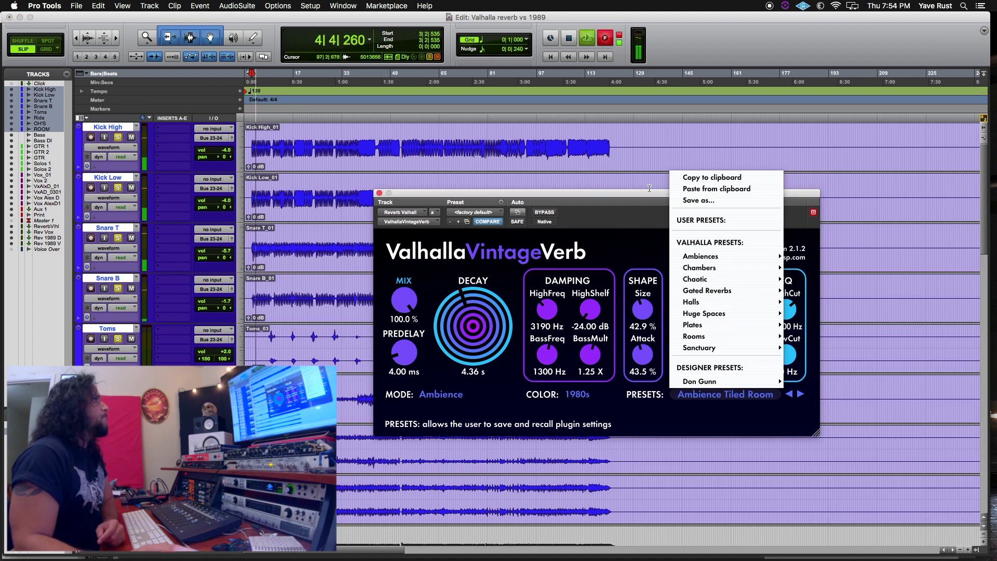
click(638, 211)
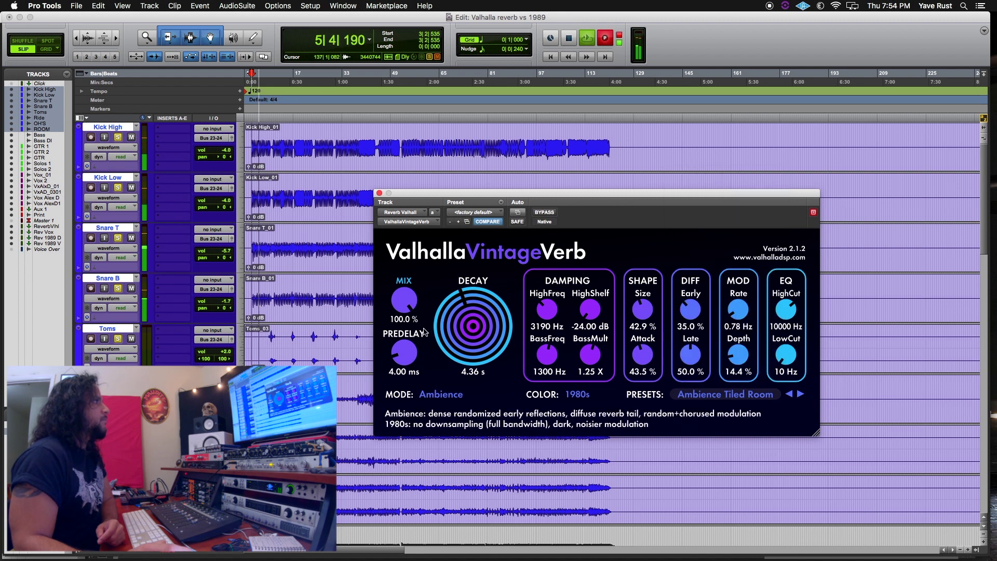
During playback, set the ValhallaVintageVerb's Decay to 1.55 s, EQ LowCut to 60 Hz and HighCut to 7690 Hz, keeping the current preset
drag(453, 303, 488, 345)
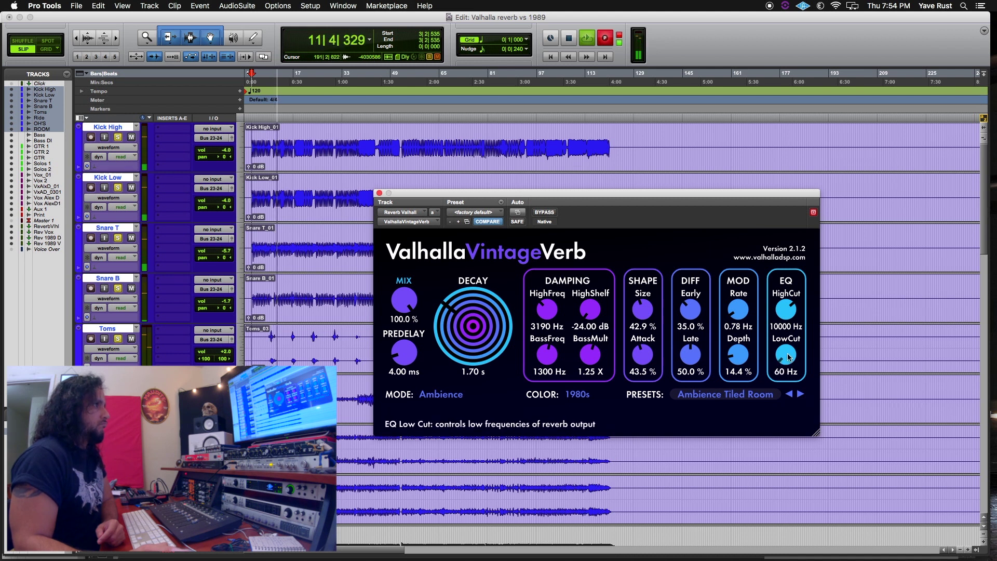
drag(785, 309, 785, 311)
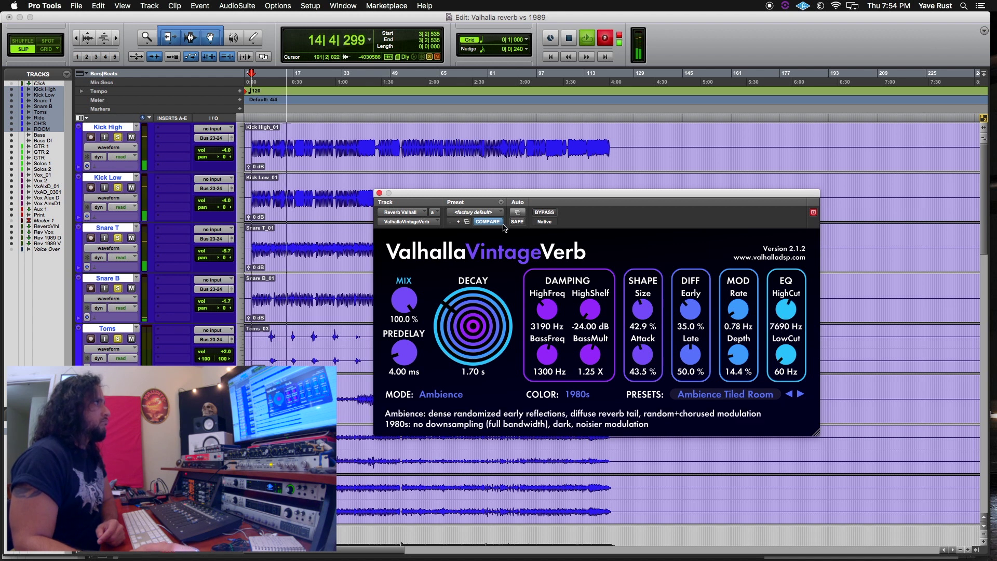
click(544, 213)
drag(473, 326, 474, 339)
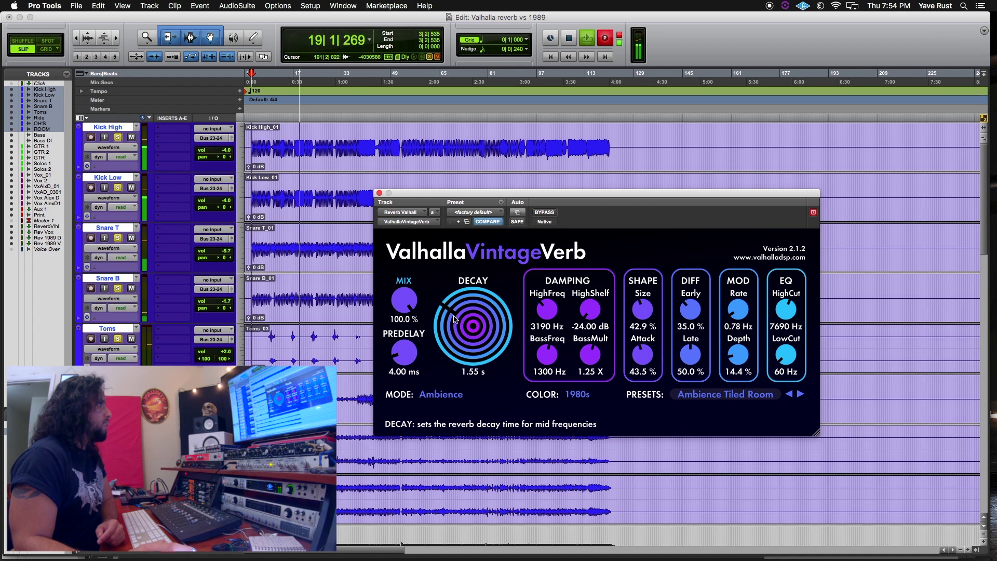
click(732, 394)
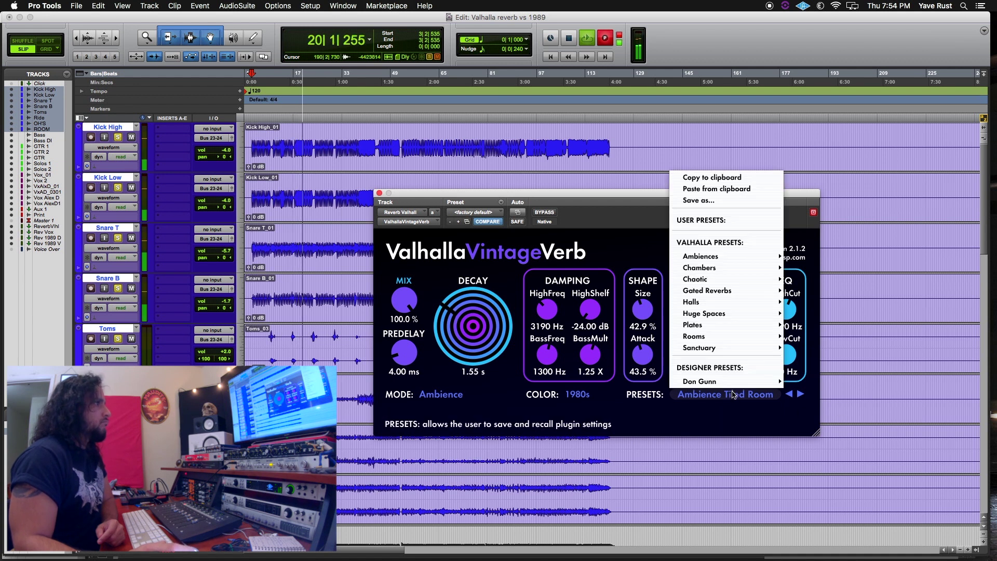
click(610, 417)
Compare the reverb's Color modes on the playing drums: 1970s, 1980s and NOW, returning to 1980s
click(581, 394)
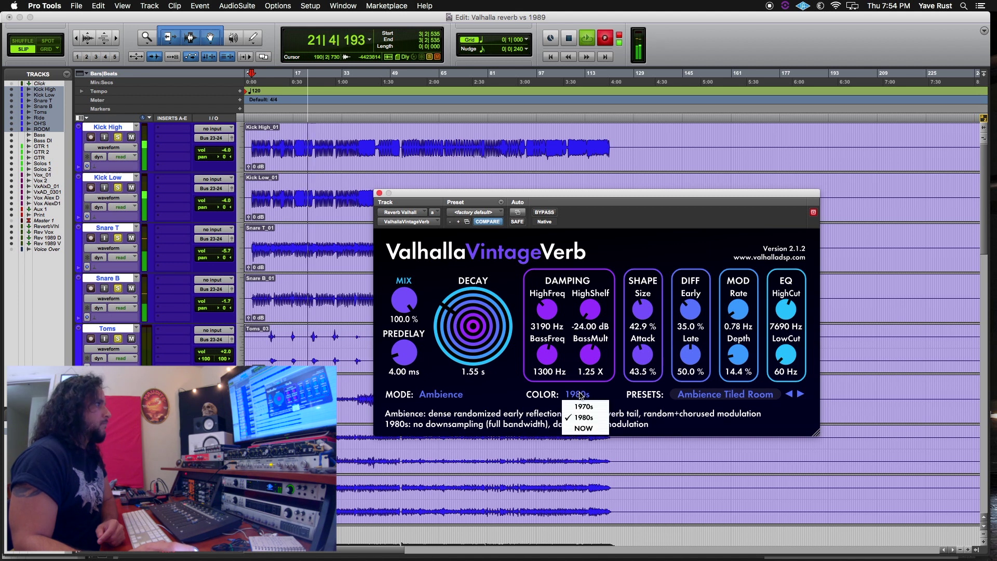
click(580, 409)
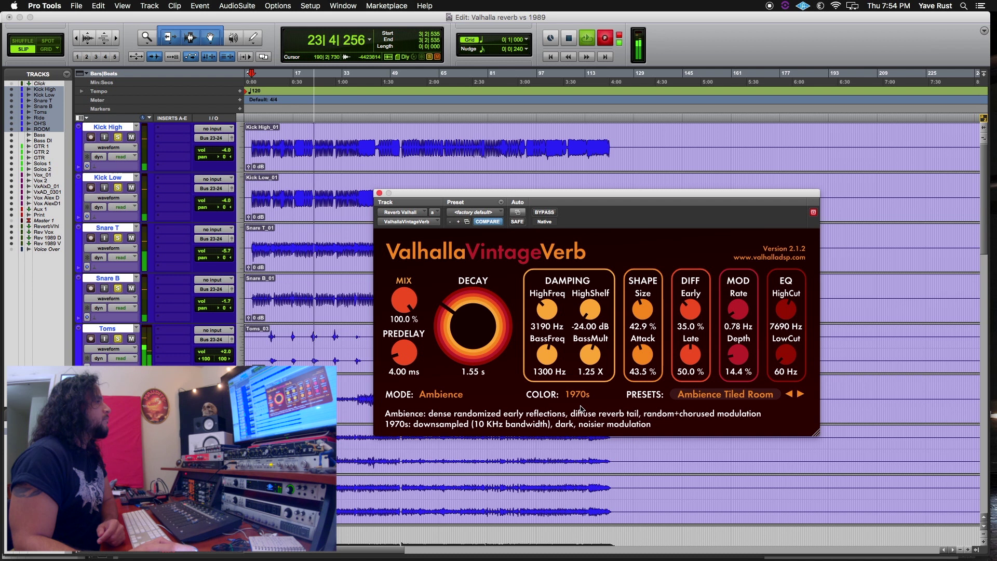
click(581, 397)
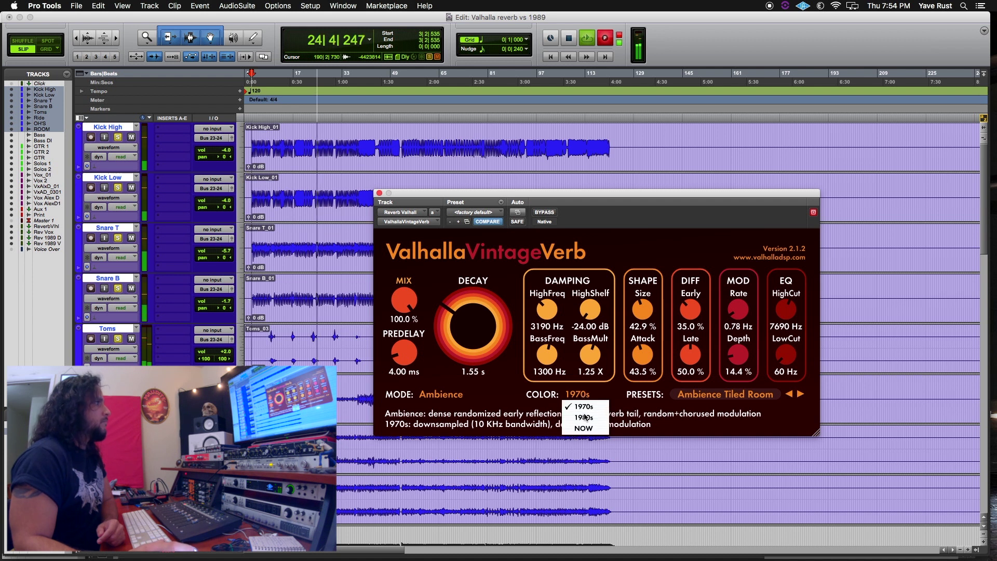
click(584, 418)
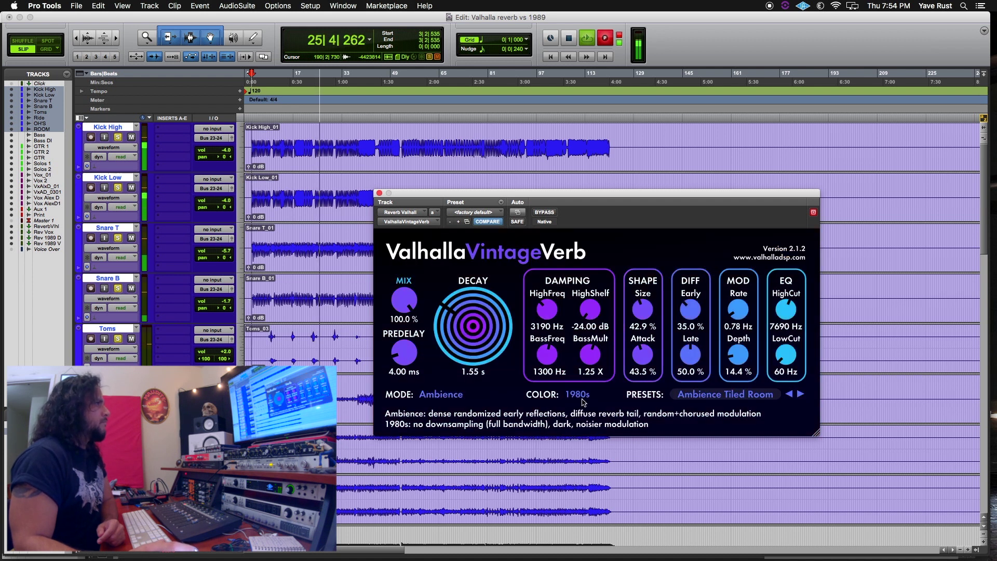
click(583, 395)
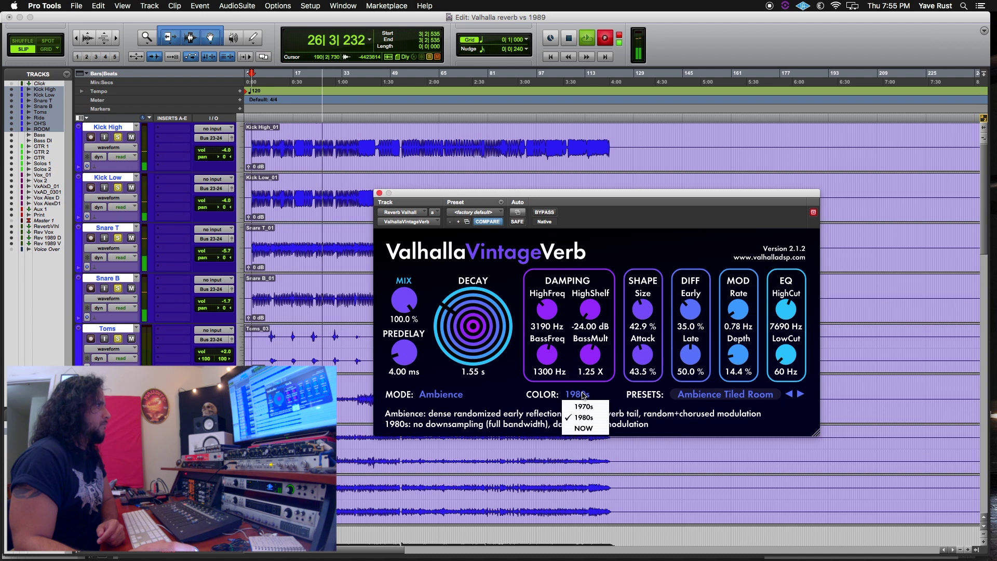
click(588, 428)
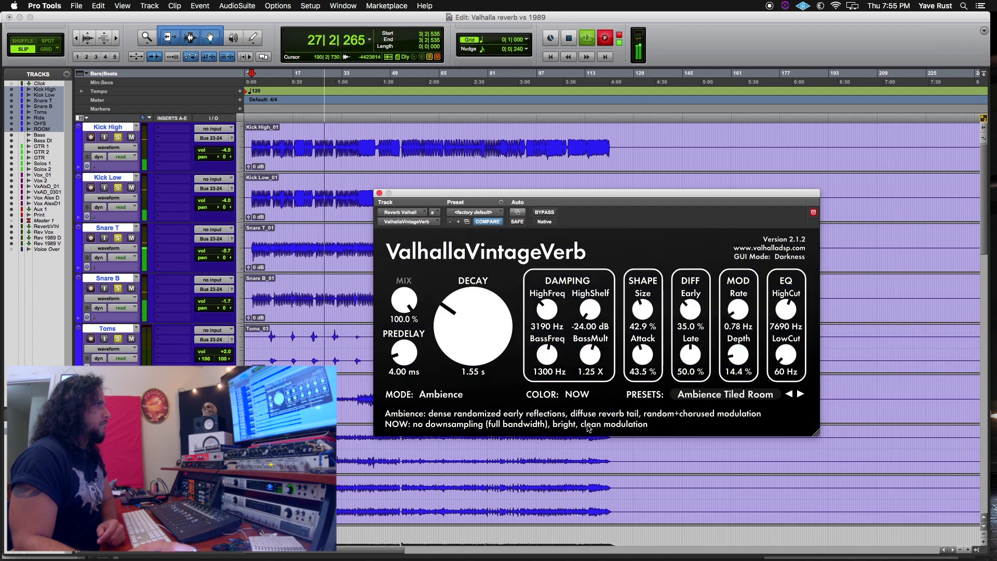
click(581, 396)
click(583, 417)
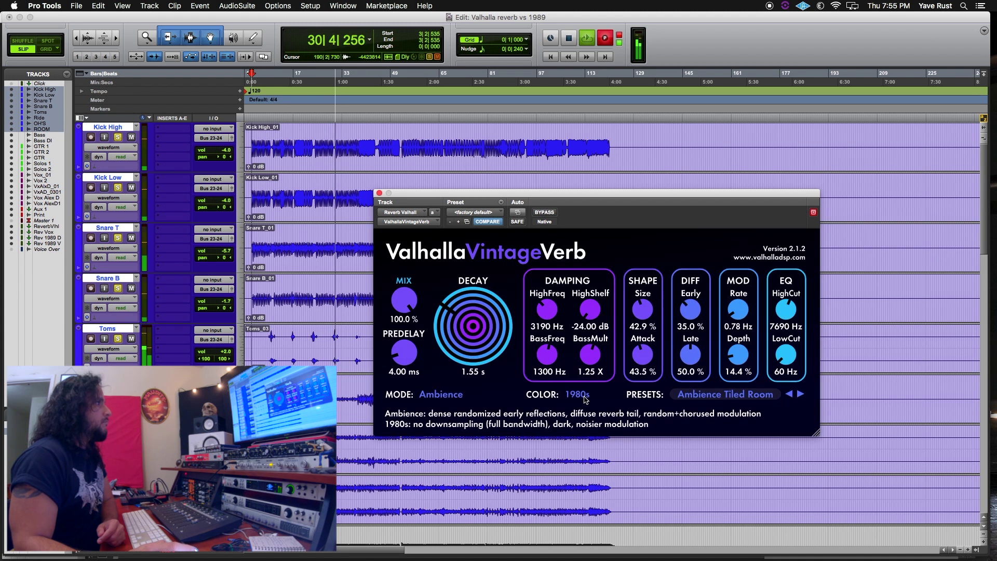
Audition the 1970s Color once more, restore 1980s, stop playback and close the ValhallaVintageVerb window
click(584, 396)
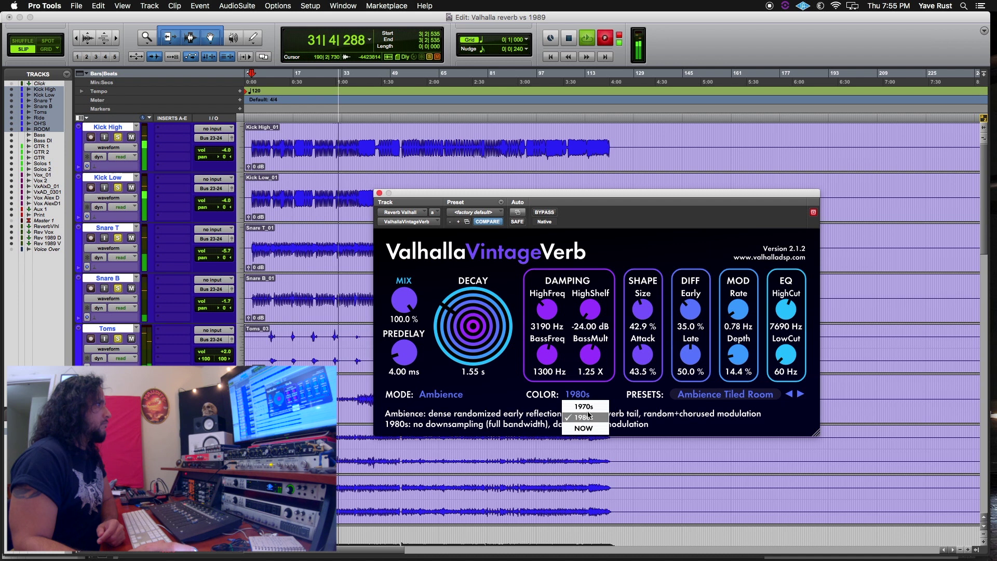
click(590, 408)
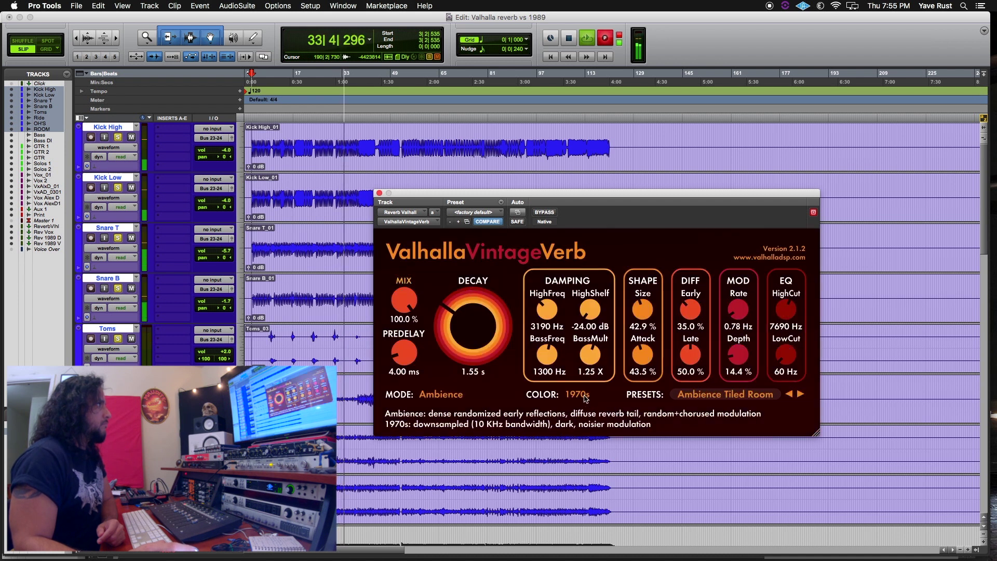
click(585, 397)
click(584, 417)
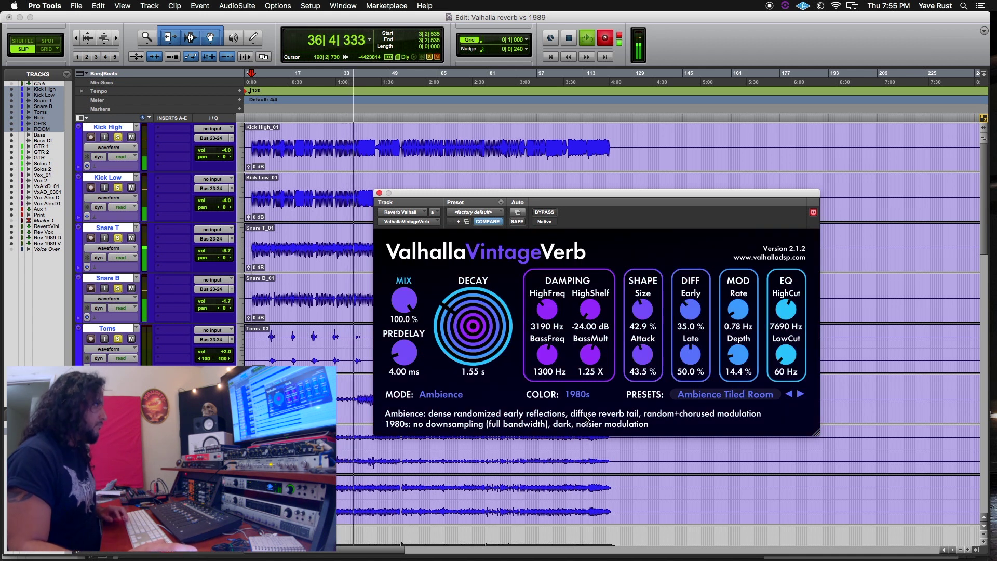
key(space)
click(380, 194)
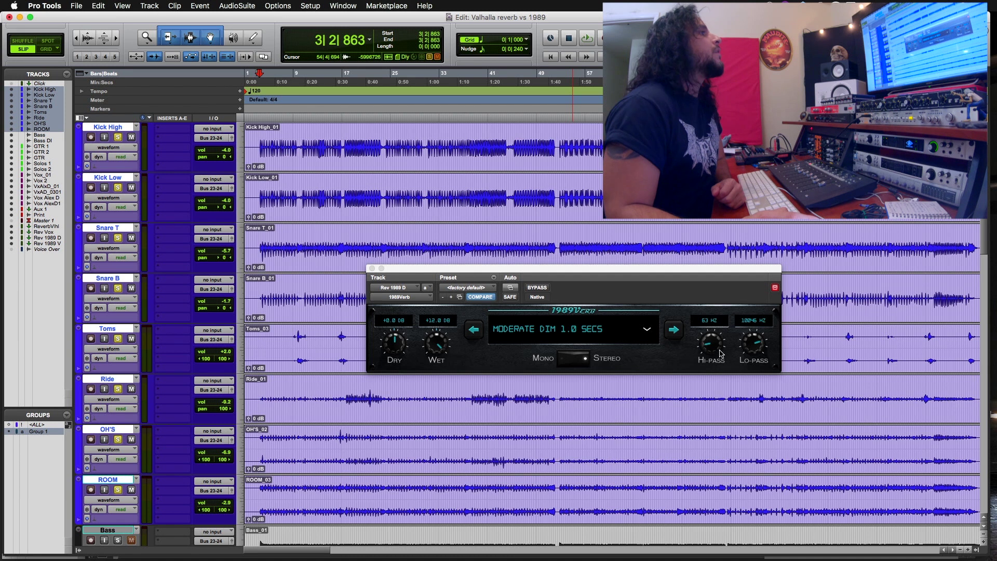
Play the drums through the 1989Verb on Rev 1989 D and set Hi-Pass to about 50 Hz and Lo-Pass to 8575 Hz
drag(705, 352, 710, 378)
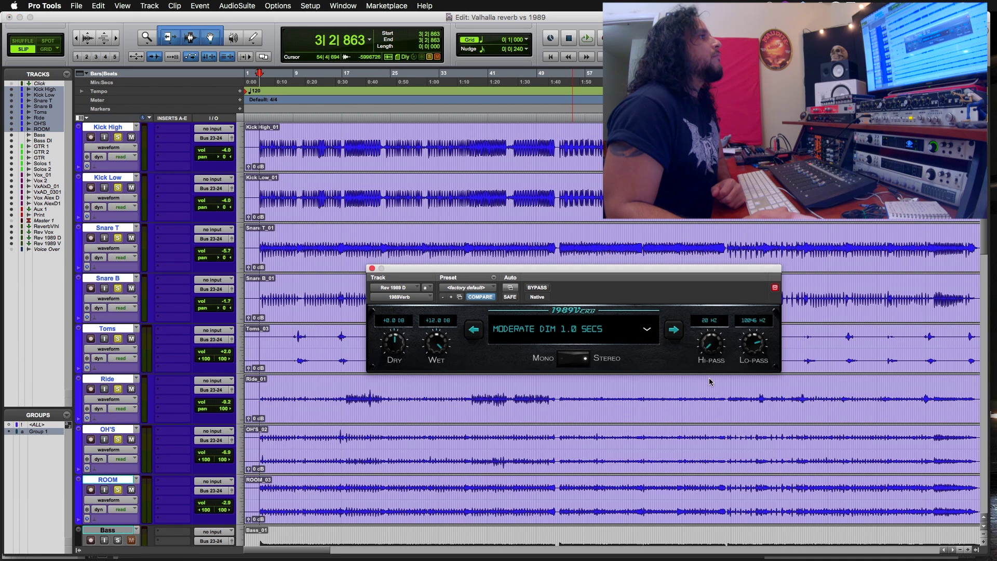
drag(750, 329, 750, 306)
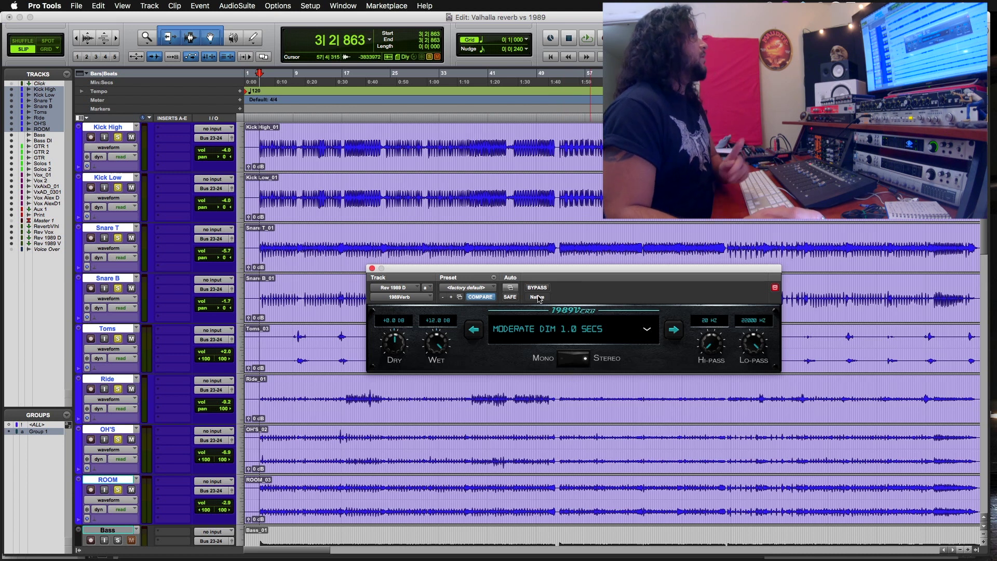
key(space)
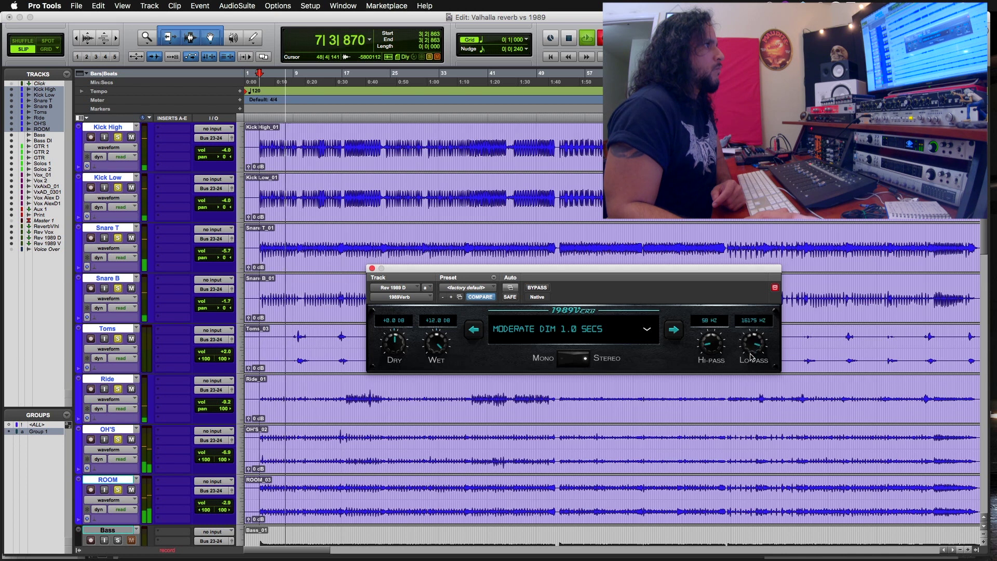
drag(748, 365, 746, 370)
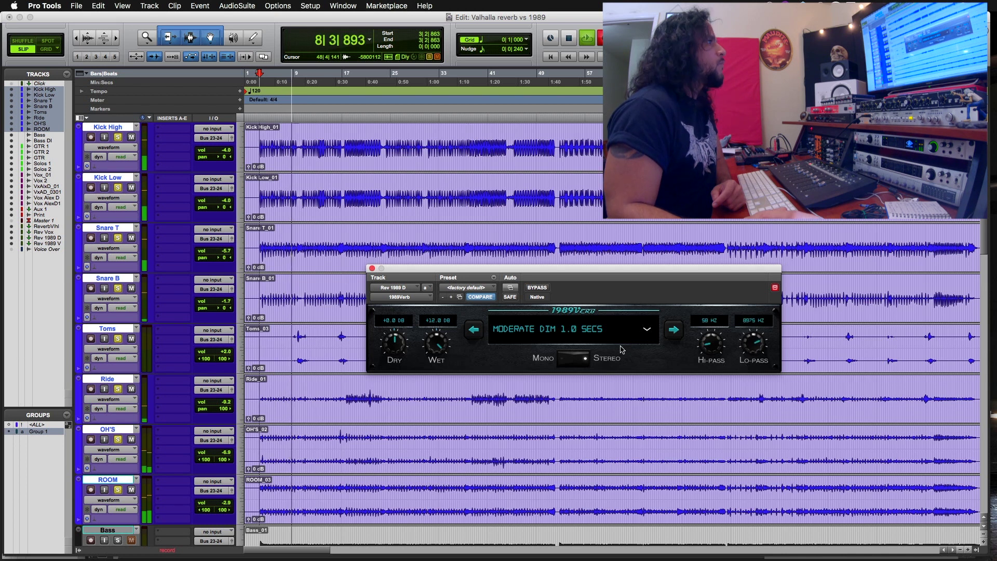
Audition the 1989Verb programs MODERATE DIM 0.6 SECS, TINY SHINY 0.2 SECS and MODERATE SHINY 1.15 SECS on the drums
click(646, 329)
click(625, 309)
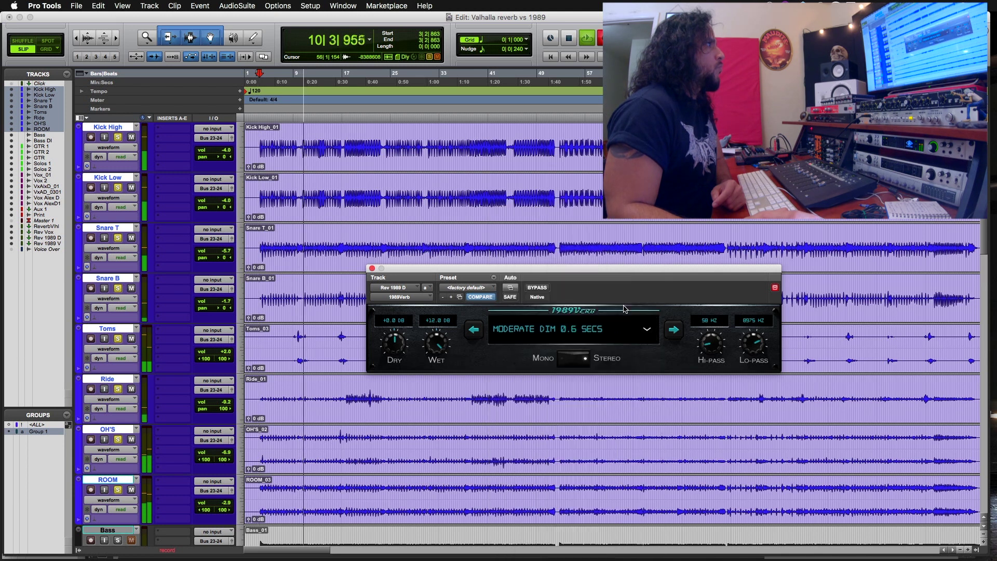
click(649, 331)
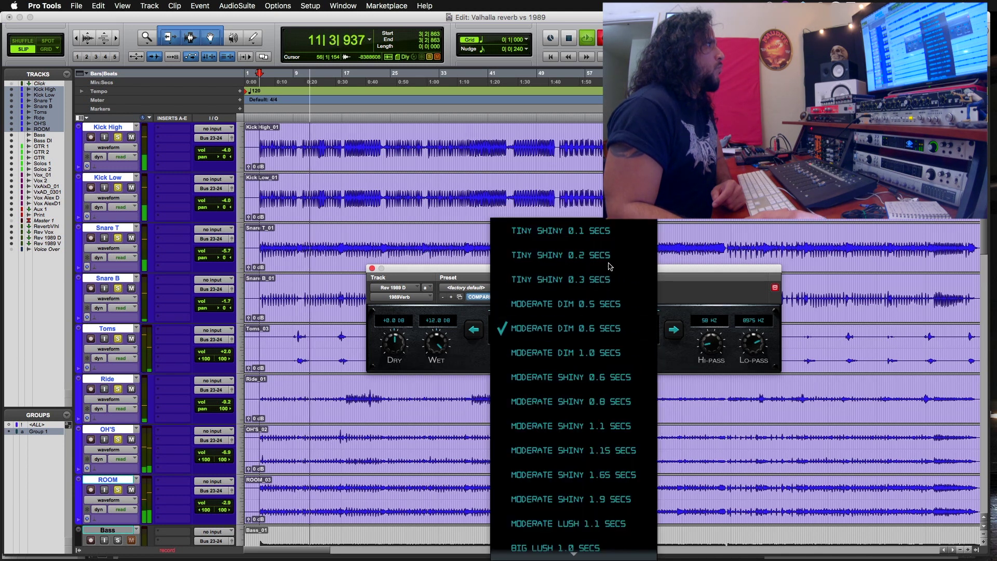
click(605, 254)
click(647, 330)
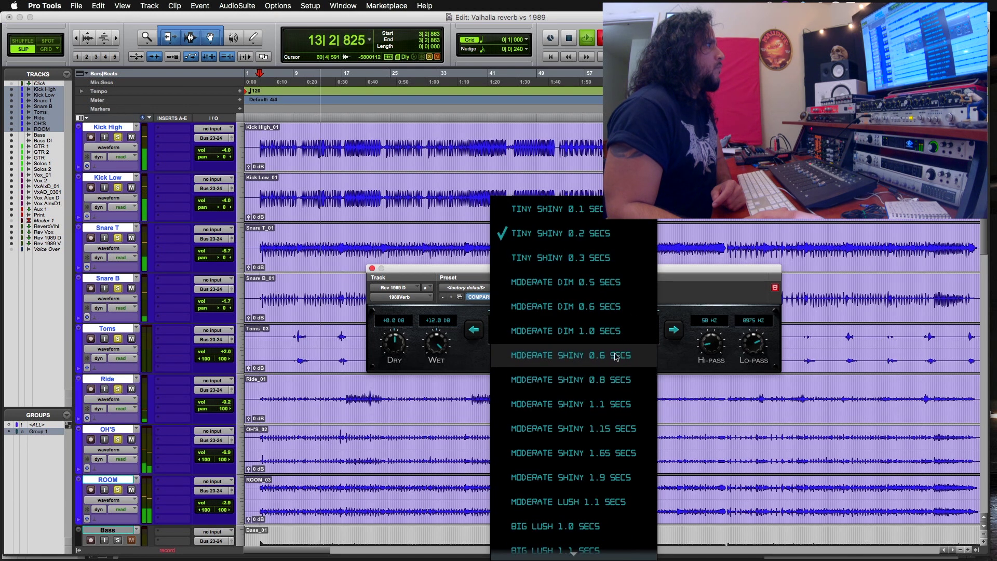
click(605, 428)
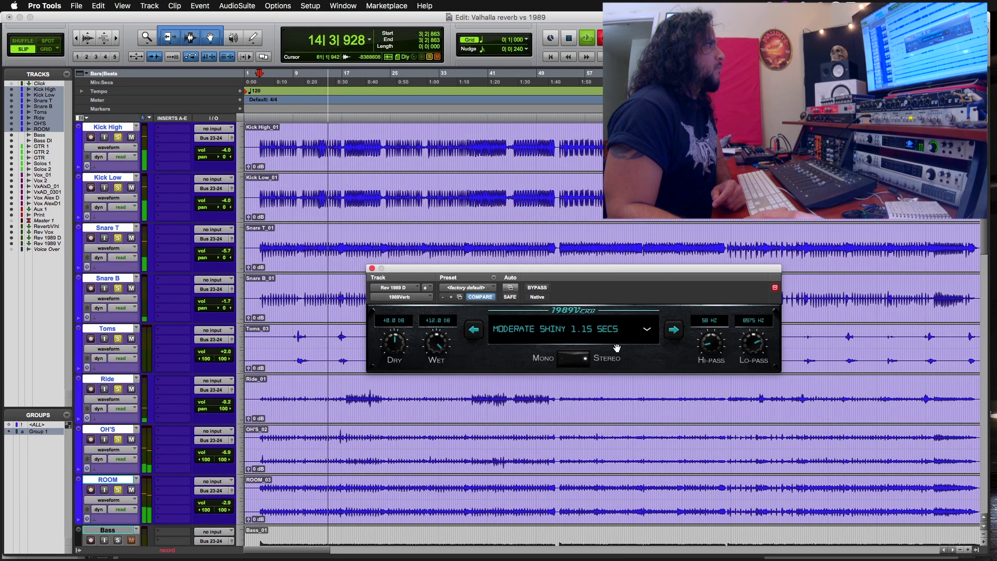
Try BIG LUSH 1.0 SECS, choose BIG LUSH 1.75 SECS, and compare mono with stereo output, ending on stereo
click(647, 330)
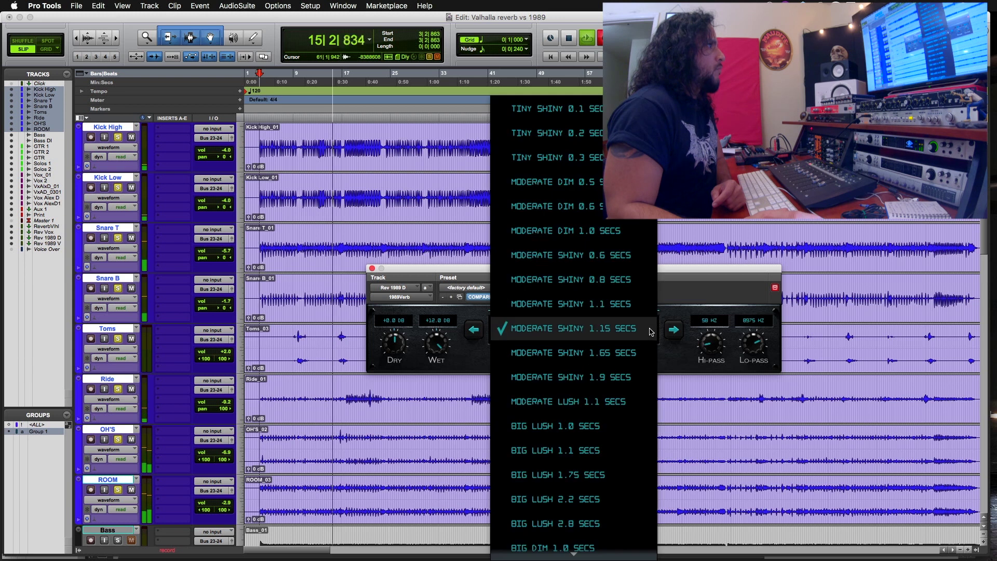
scroll(616, 369, down, 2)
click(608, 375)
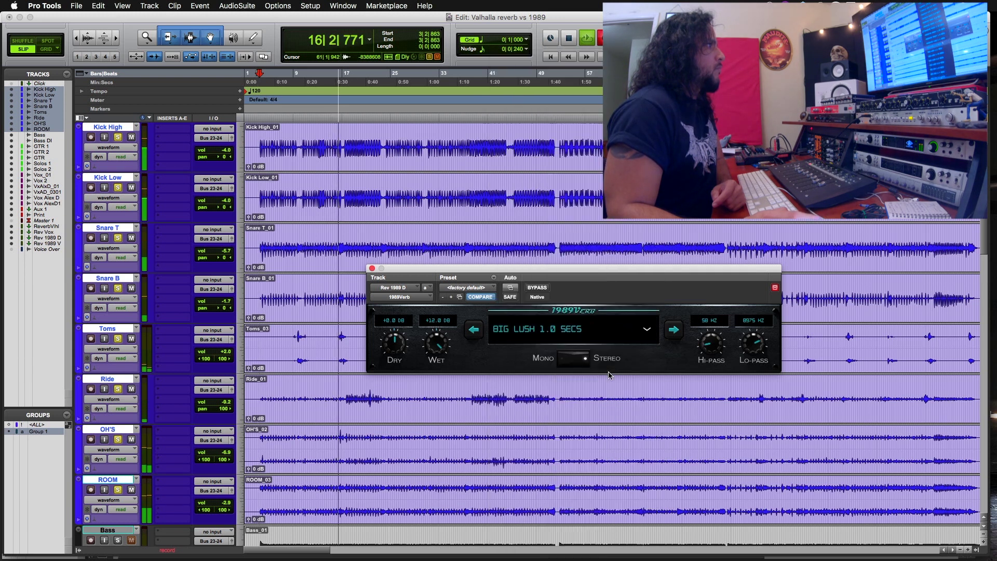
click(647, 329)
click(617, 374)
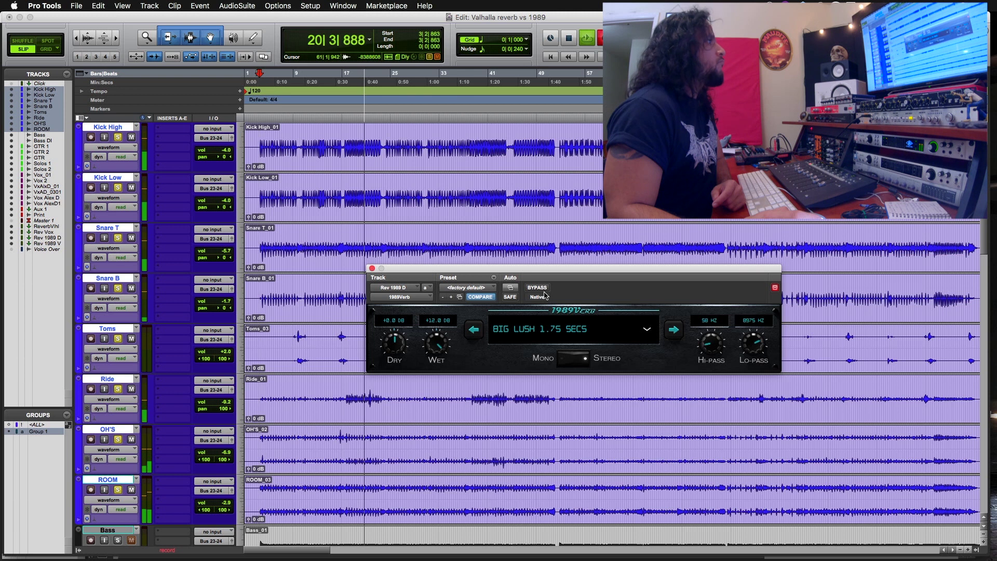
click(571, 358)
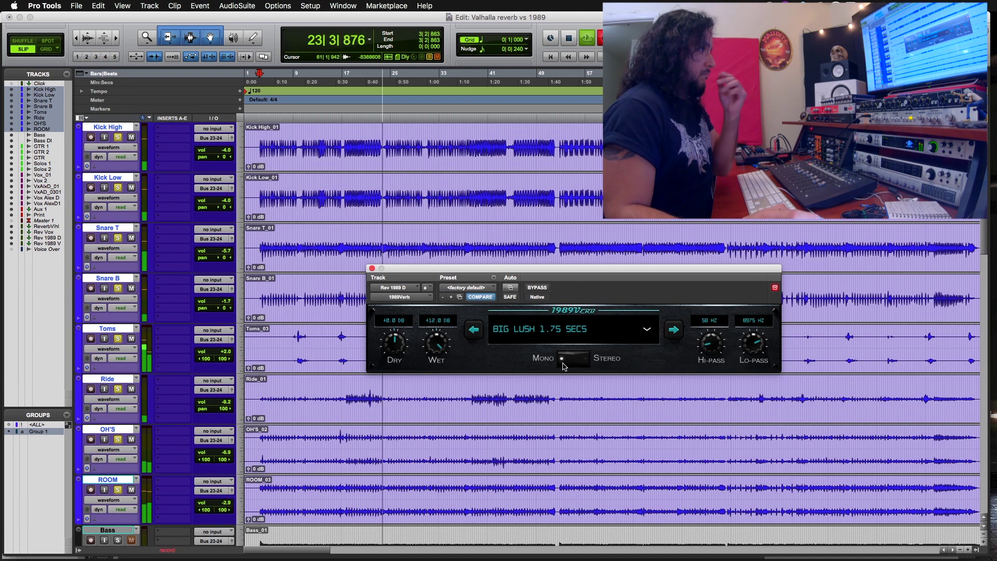
click(586, 361)
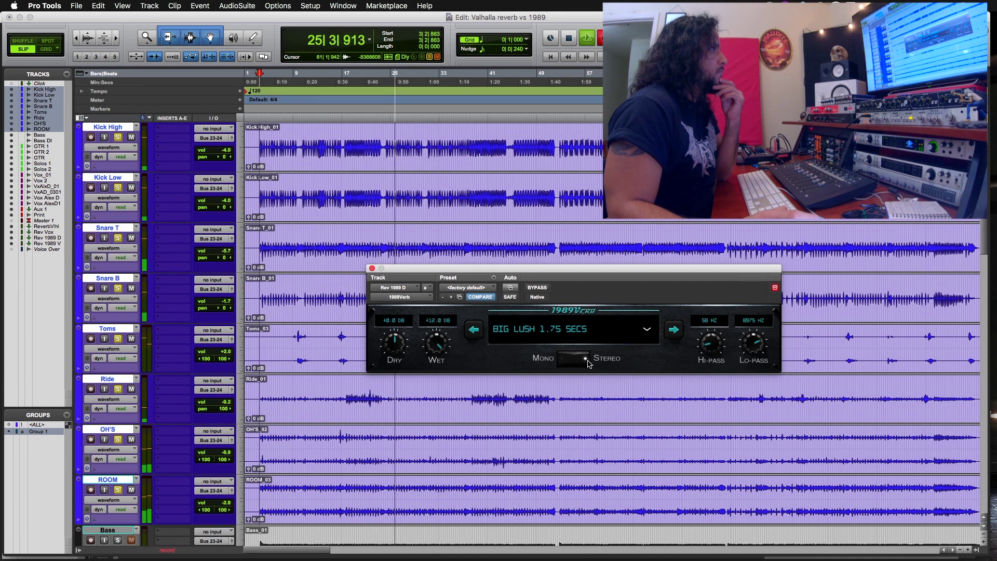
Check the mono/stereo output of BIG LUSH 1.75 SECS on the drums once more and stop playback
click(562, 360)
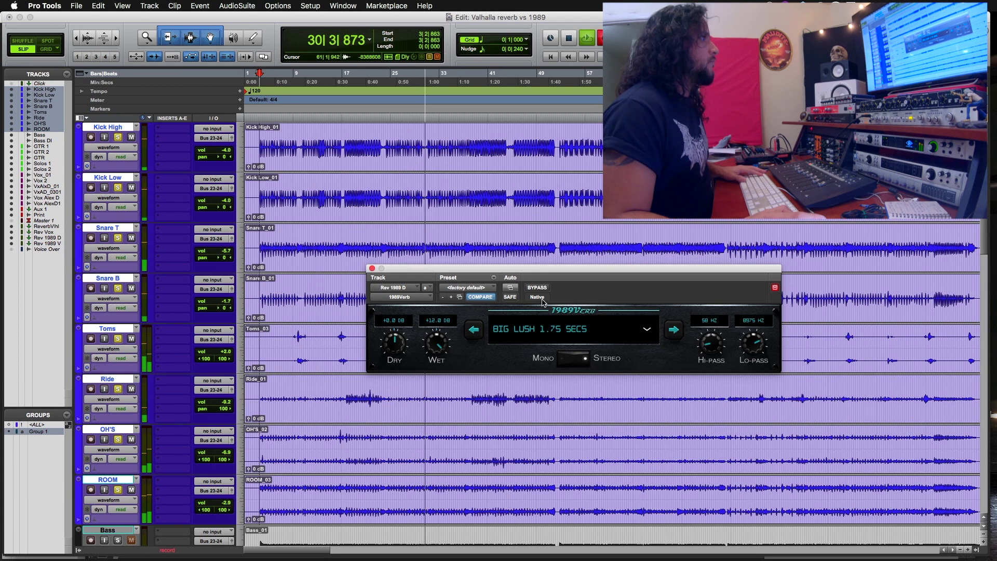
key(space)
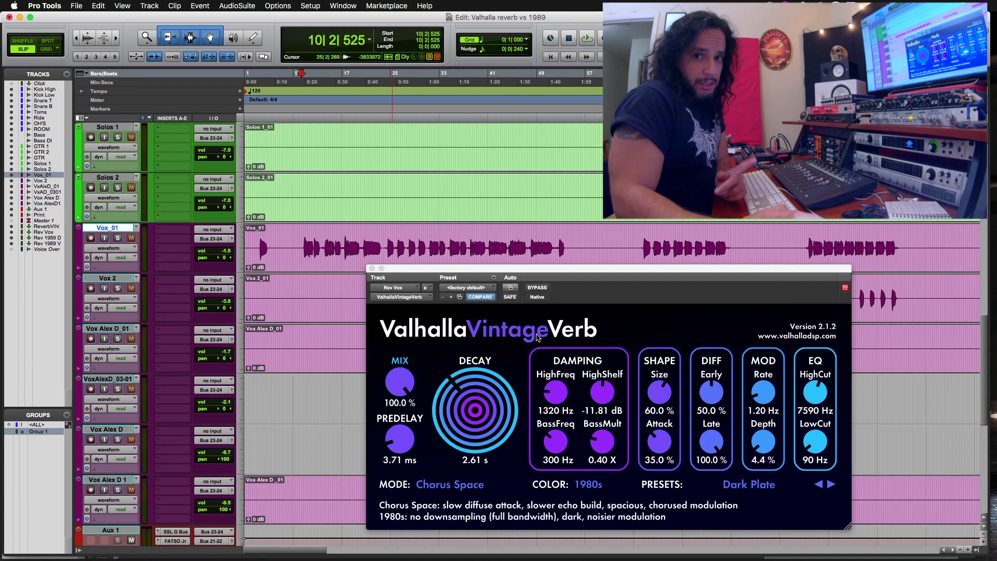
Play Vox_01 through the ValhallaVintageVerb on Rev Vox and move the plug-in window clear of the vocal track controls
drag(603, 272, 333, 262)
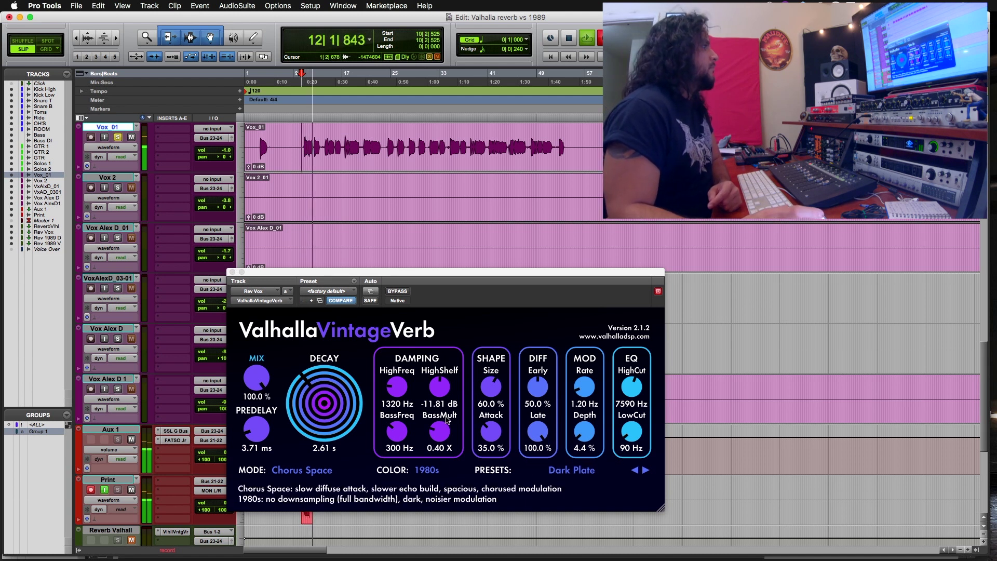
scroll(698, 384, up, 3)
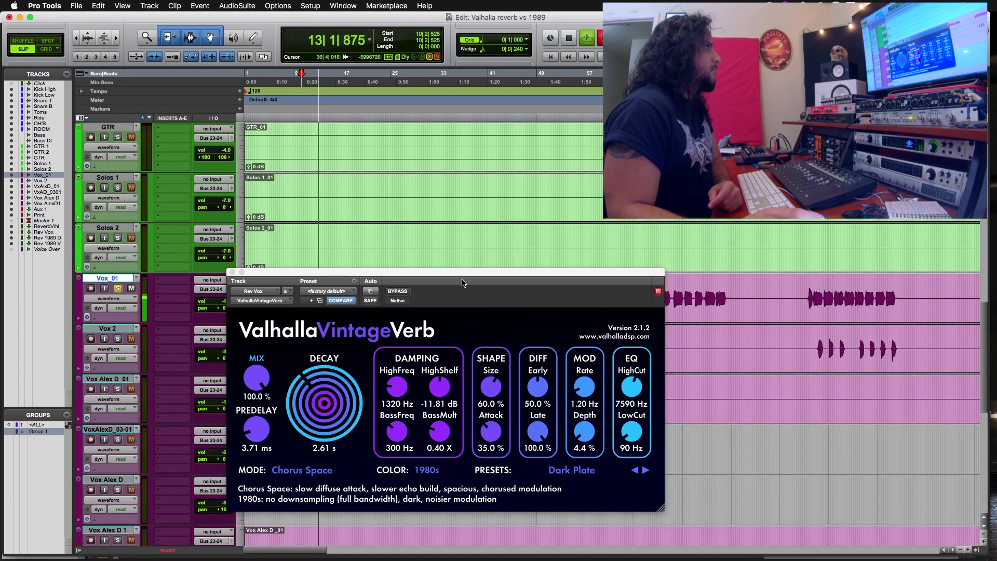
drag(463, 282, 651, 183)
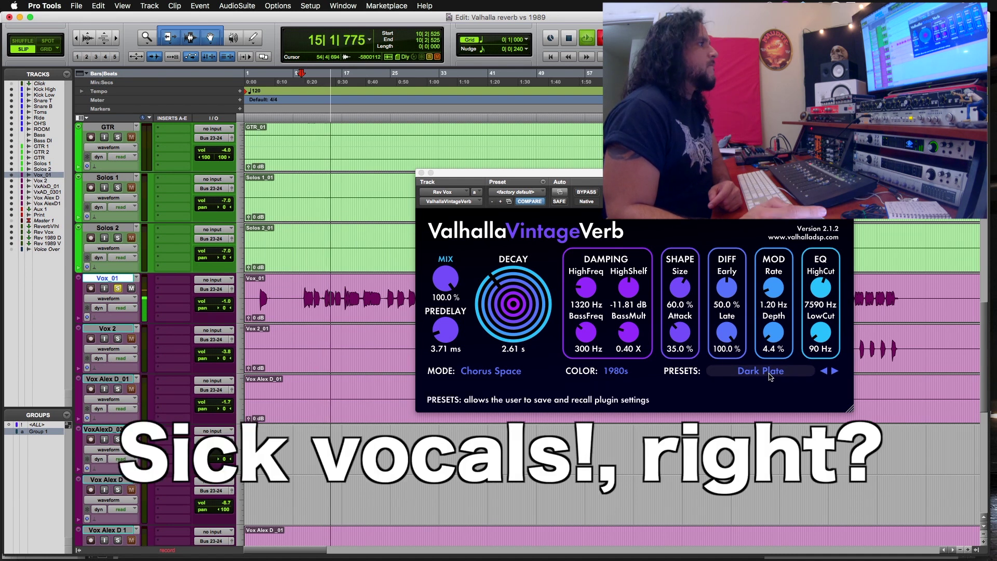
Audition the ValhallaVintageVerb Colors 1970s, 1980s and NOW on the Vox_01 vocal in Chorus Space mode
click(624, 372)
click(623, 382)
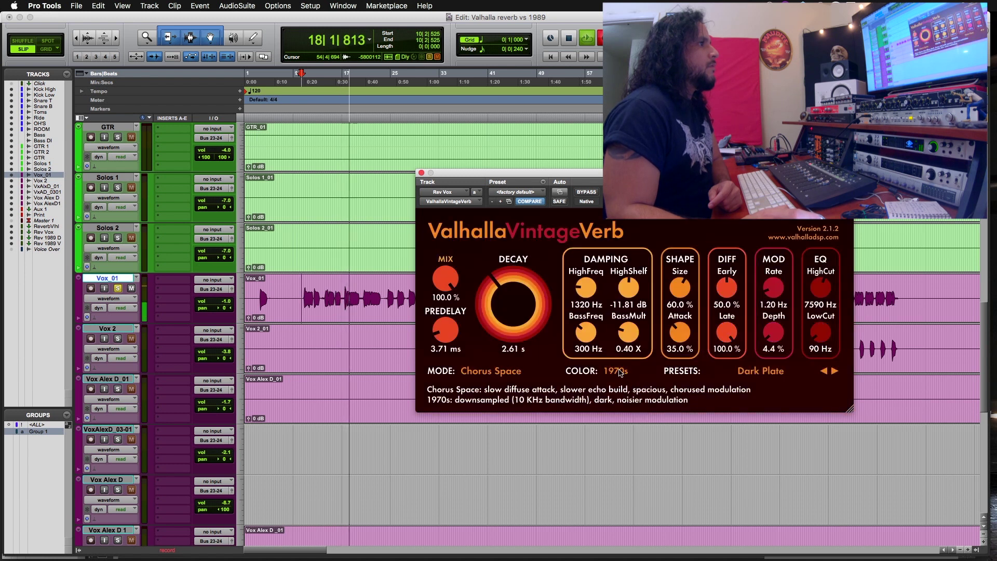
click(619, 373)
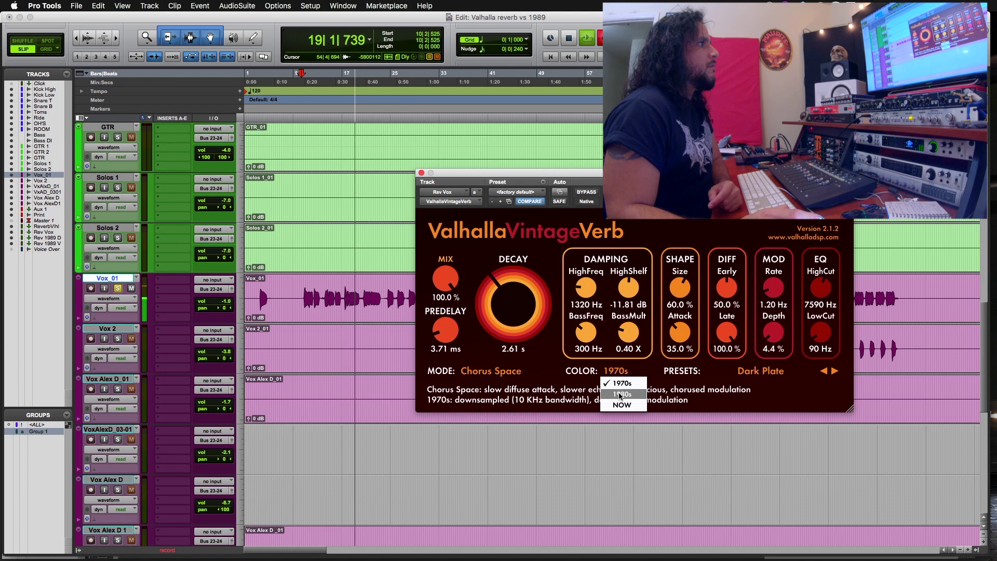
click(619, 386)
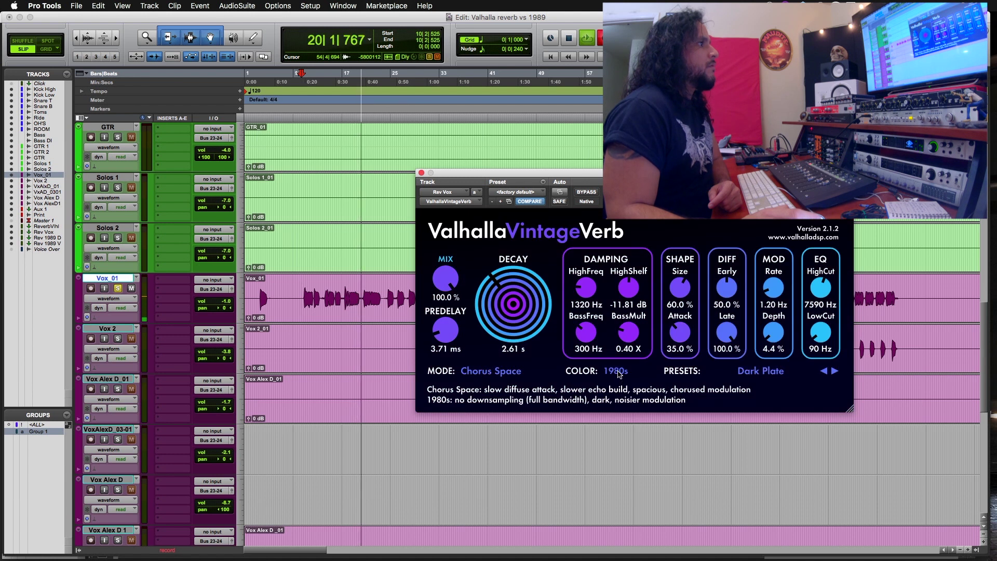
click(619, 374)
click(622, 405)
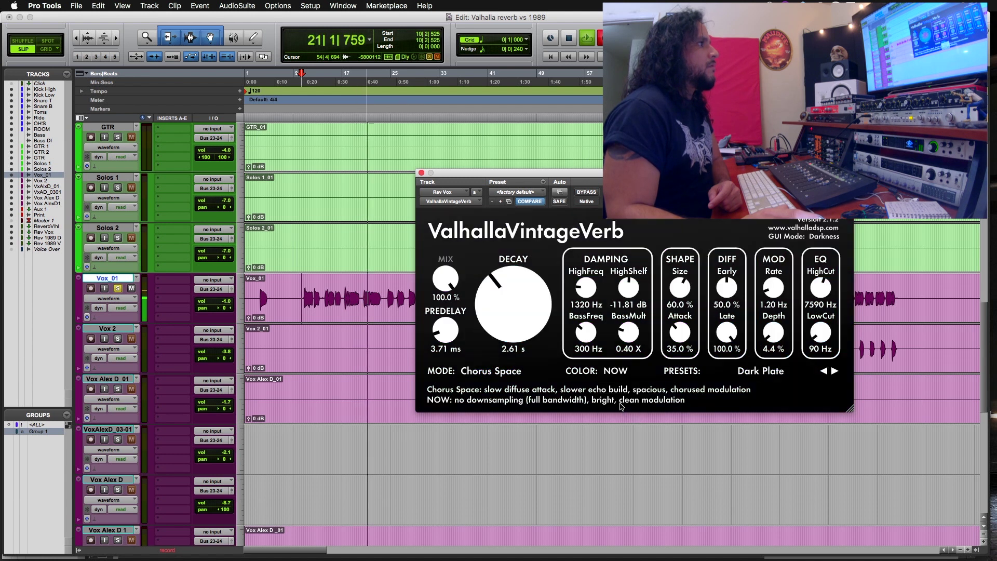
Audition the 1970s Color on the vocal again, return to 1980s and stop playback
click(615, 372)
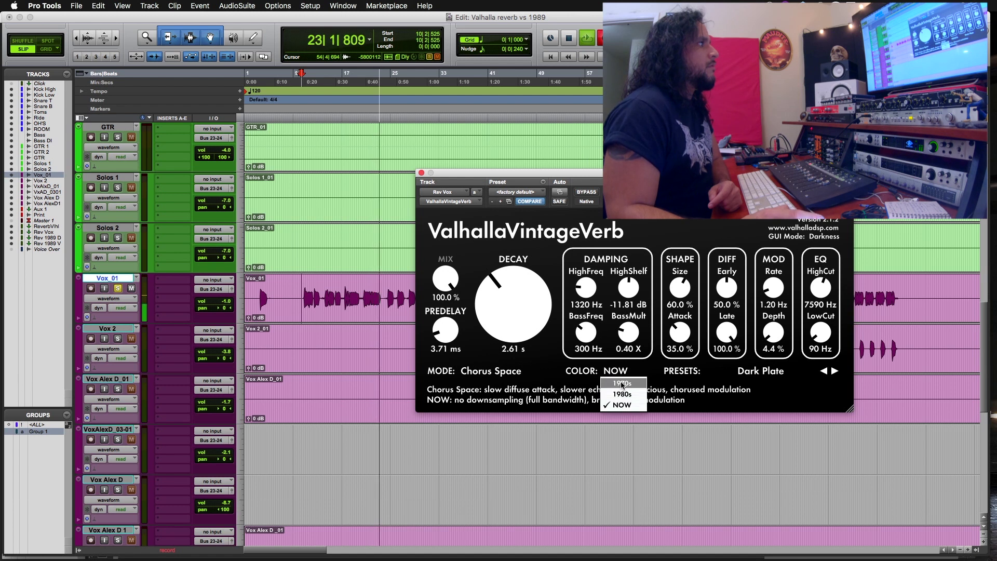
click(622, 384)
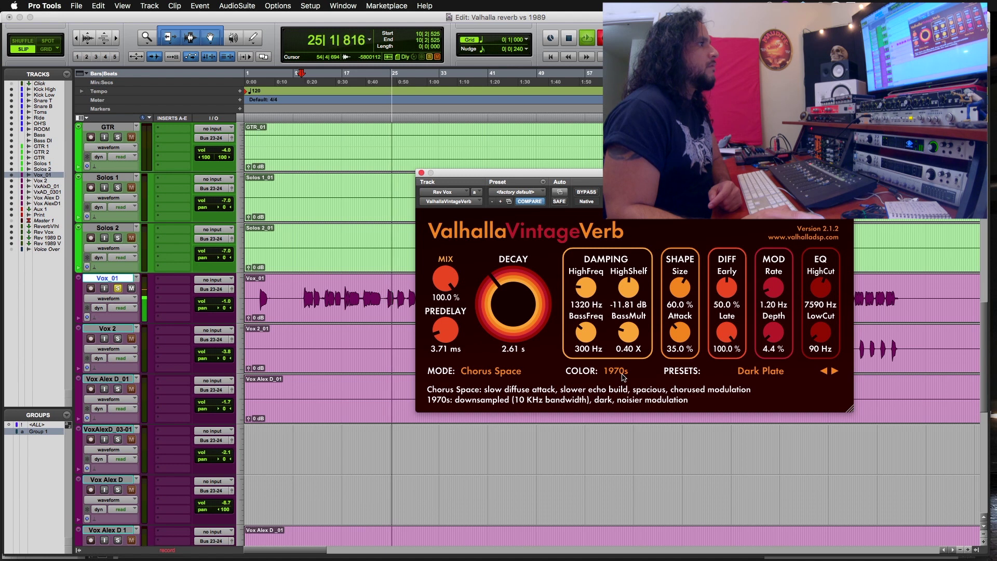
click(623, 374)
click(626, 395)
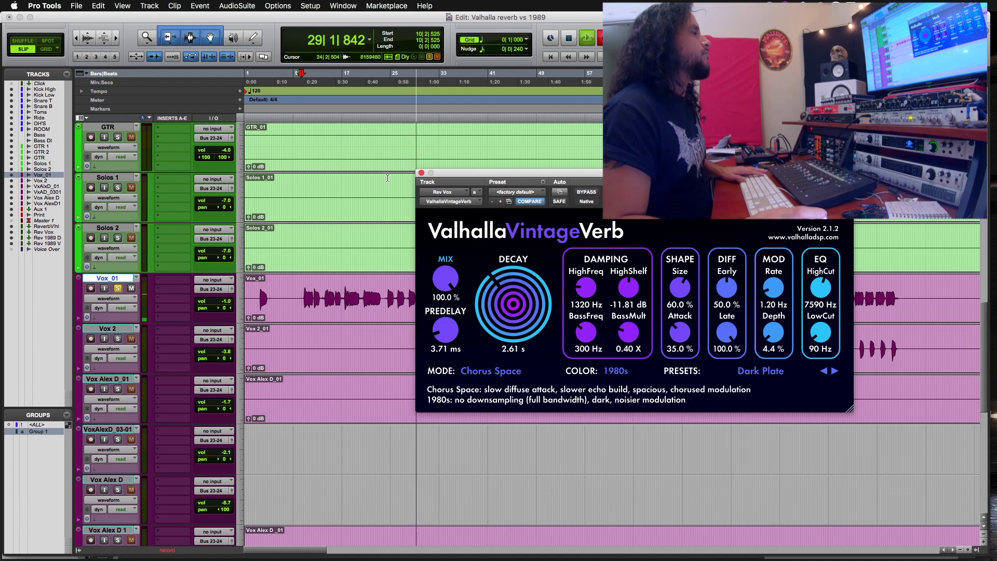
key(space)
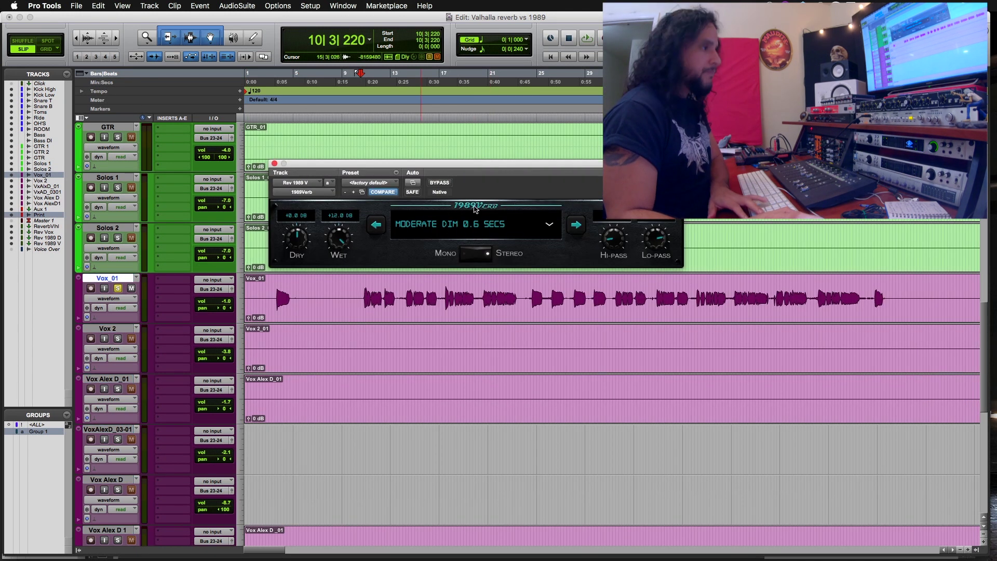
Play the vocal through the 1989Verb on Rev 1989 V, try TINY SHINY 0.1 SECS and MODERATE LUSH 1.1 SECS, and settle on BIG SHINY 1.2 SECS
key(space)
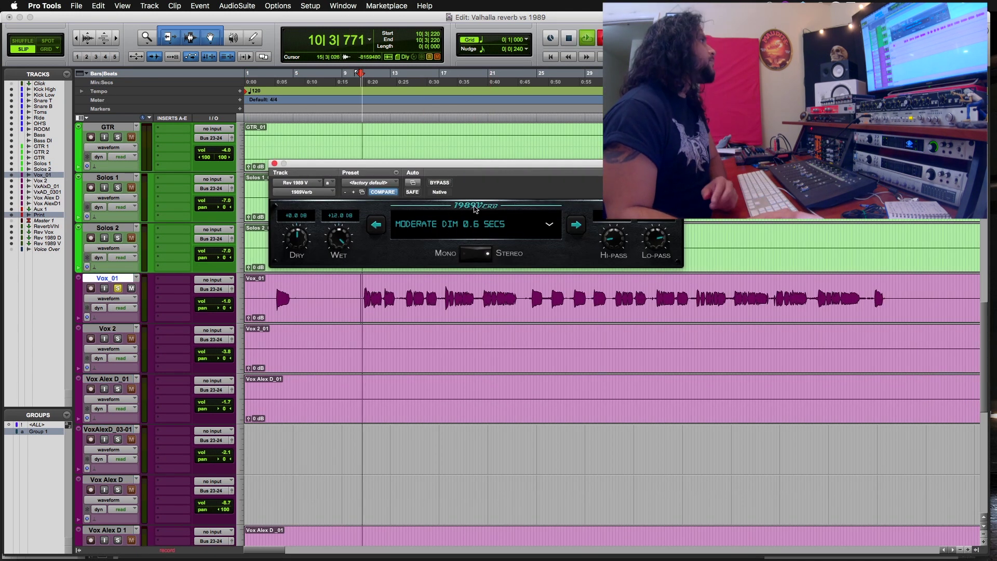
click(550, 225)
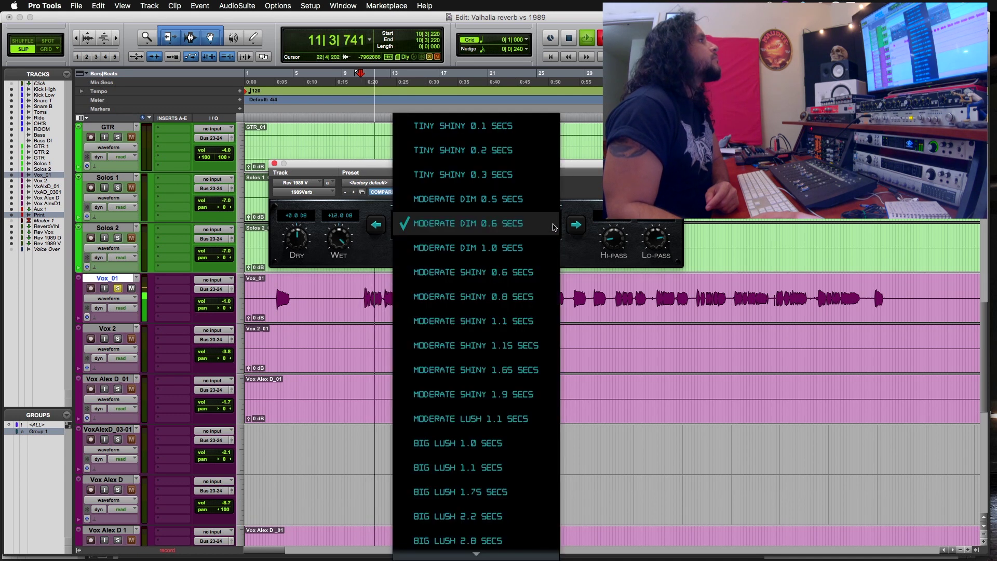
click(513, 130)
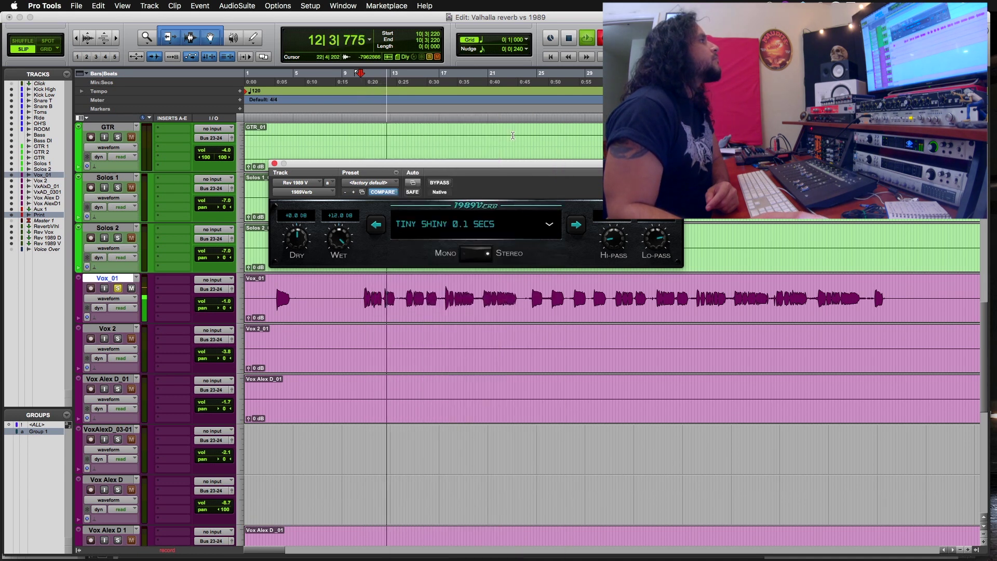
click(550, 225)
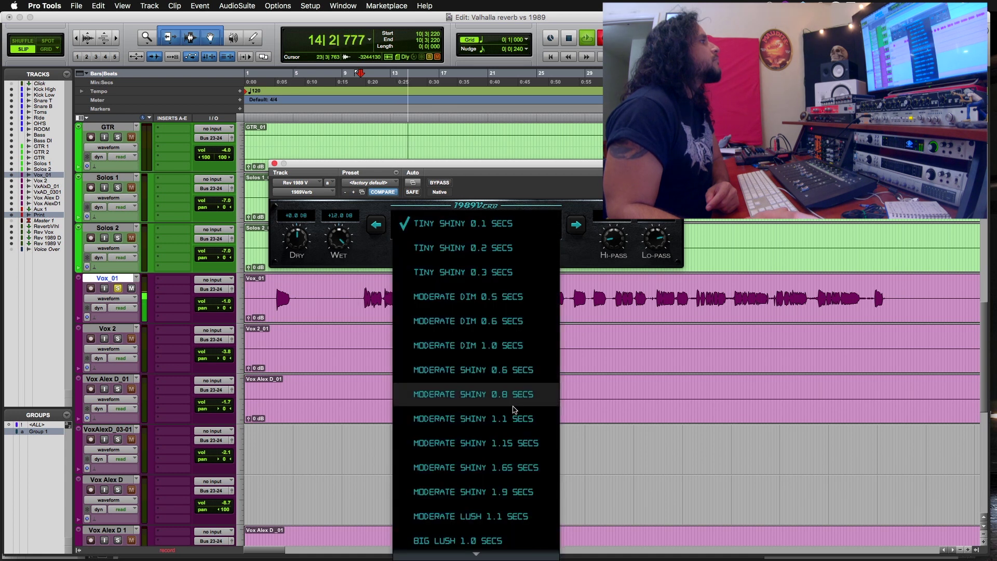
click(515, 519)
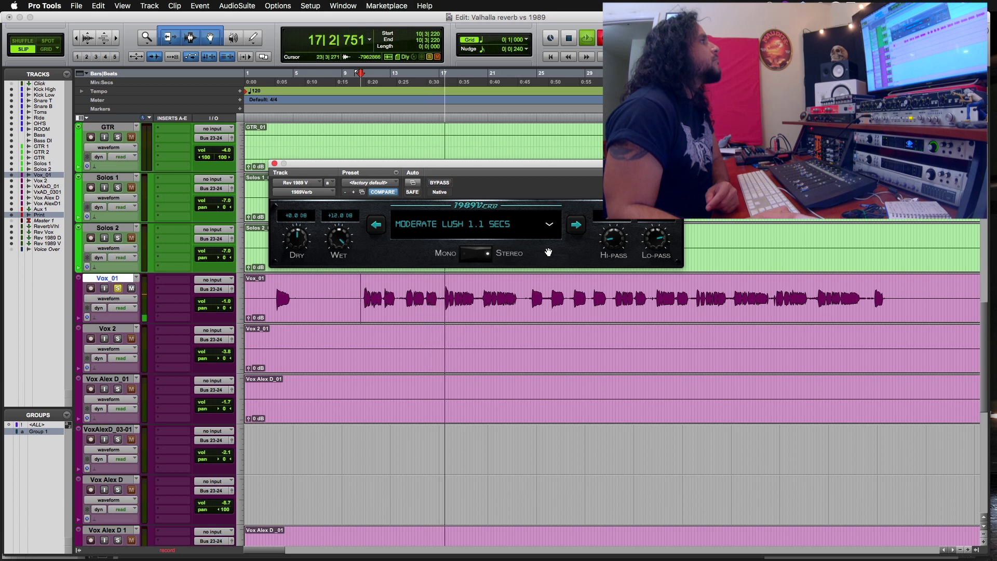
click(550, 223)
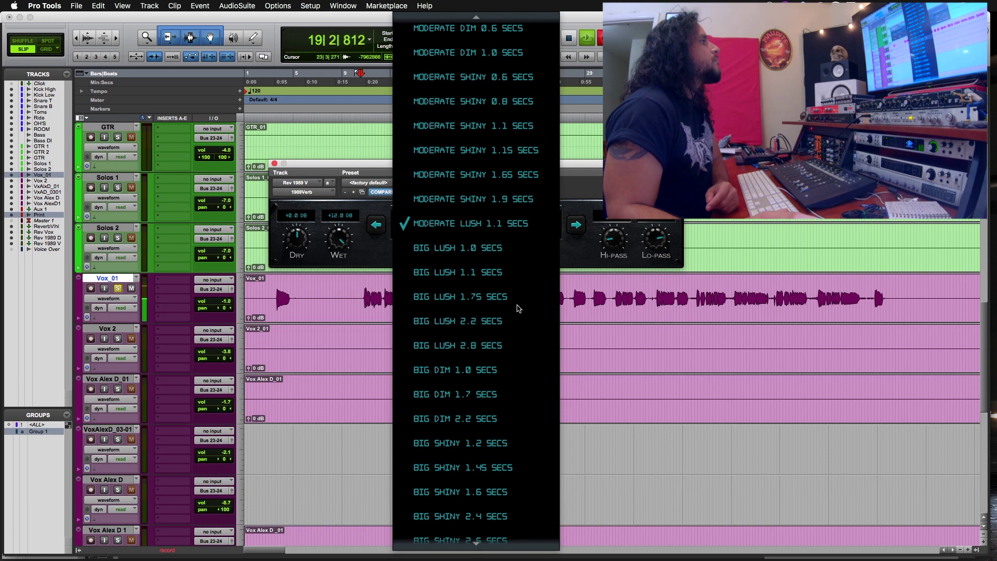
click(476, 444)
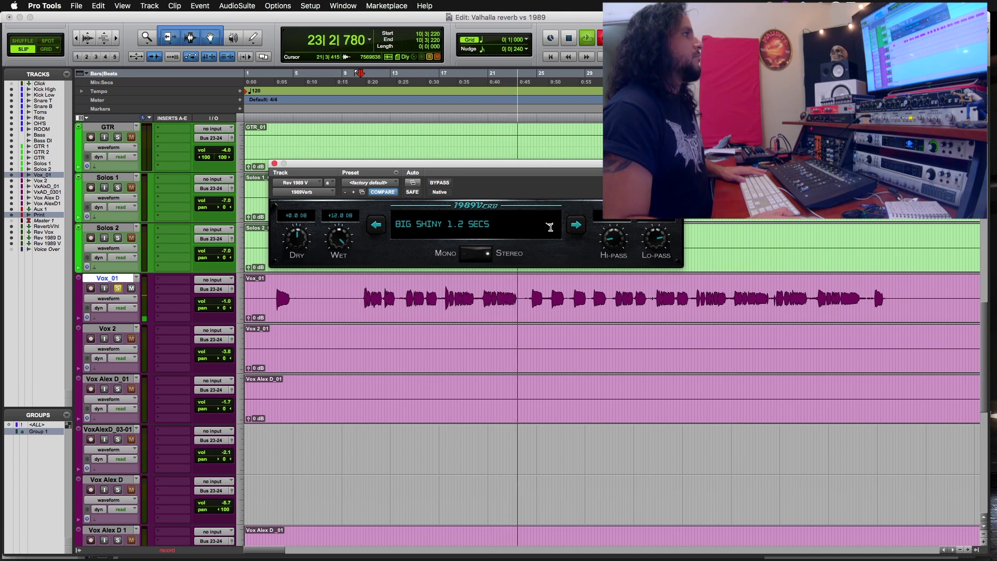
click(384, 396)
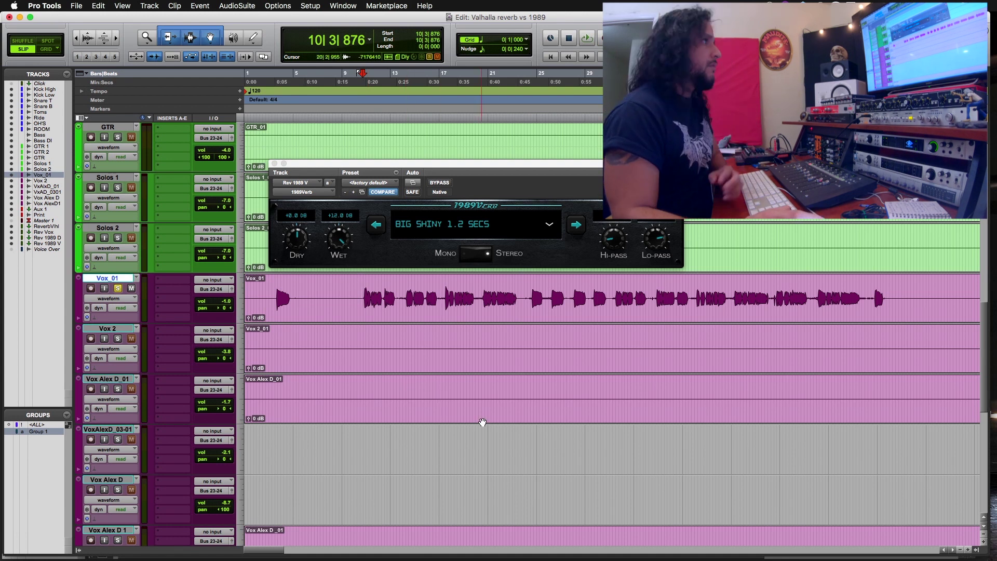
Keep the 1989Verb window open, open the ValhallaVintageVerb from the Reverb Valhall track and arrange both windows without overlap
drag(499, 168, 715, 419)
scroll(385, 341, down, 10)
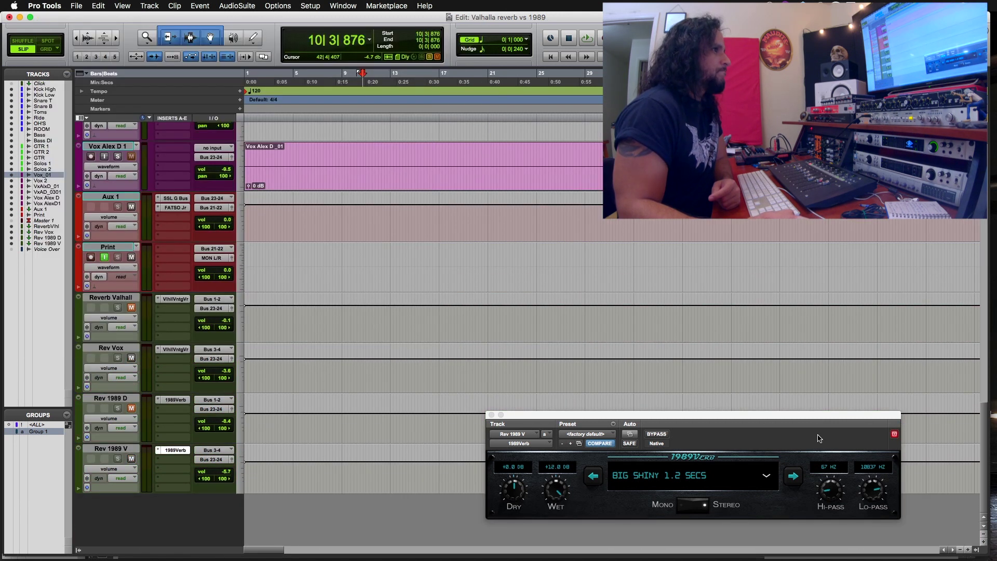
click(894, 436)
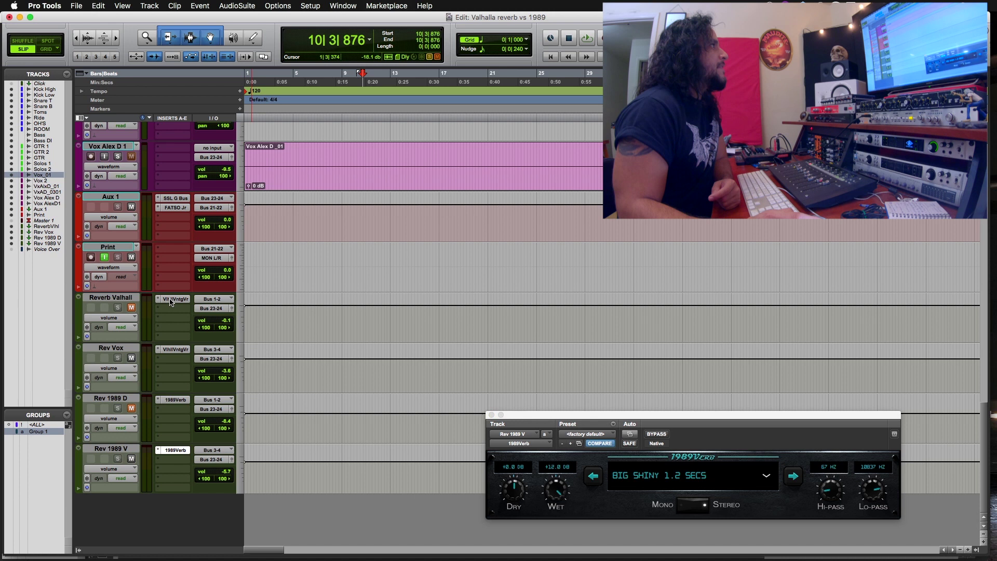
click(171, 300)
drag(622, 326, 599, 141)
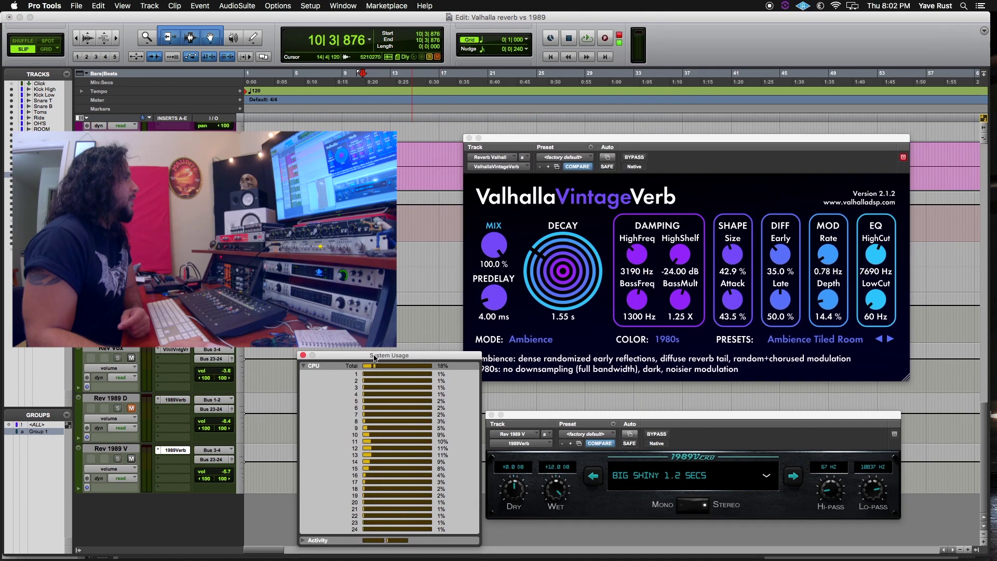
Switch to the Mix window and inspect the SSL G Bus and FATSO Jr inserts on Aux 1, closing each one
key(super+equal)
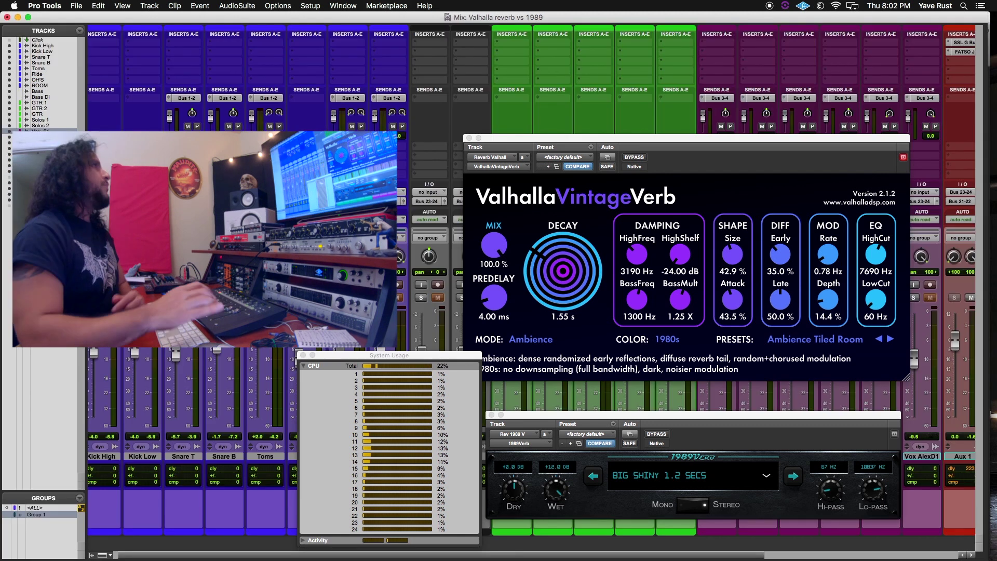
scroll(367, 93, right, 6)
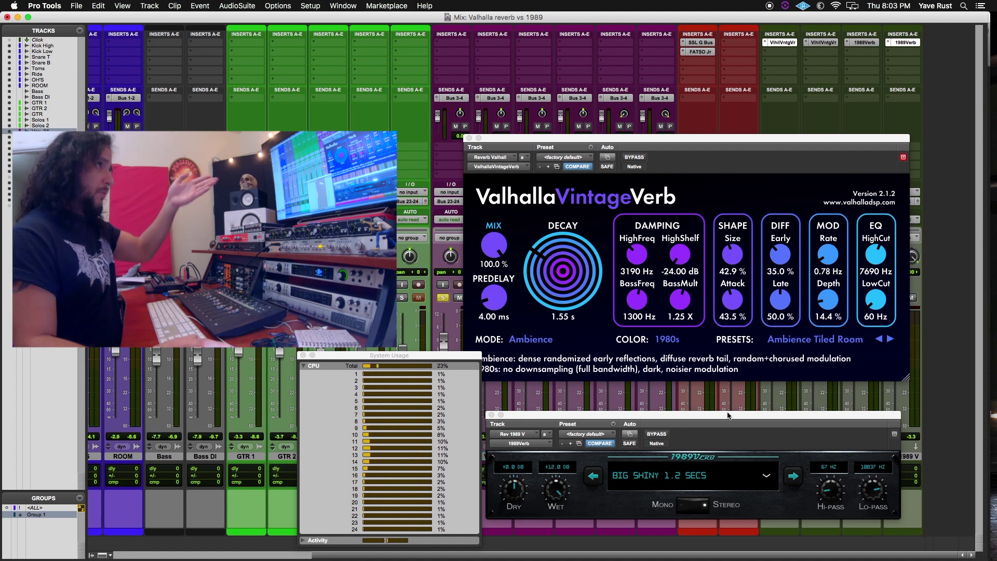
click(710, 44)
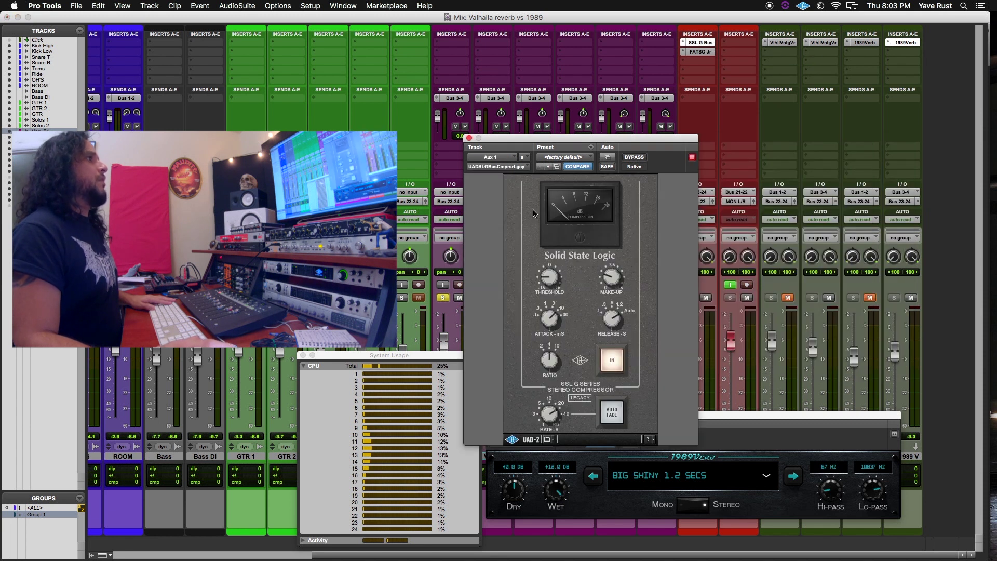
click(469, 138)
click(700, 52)
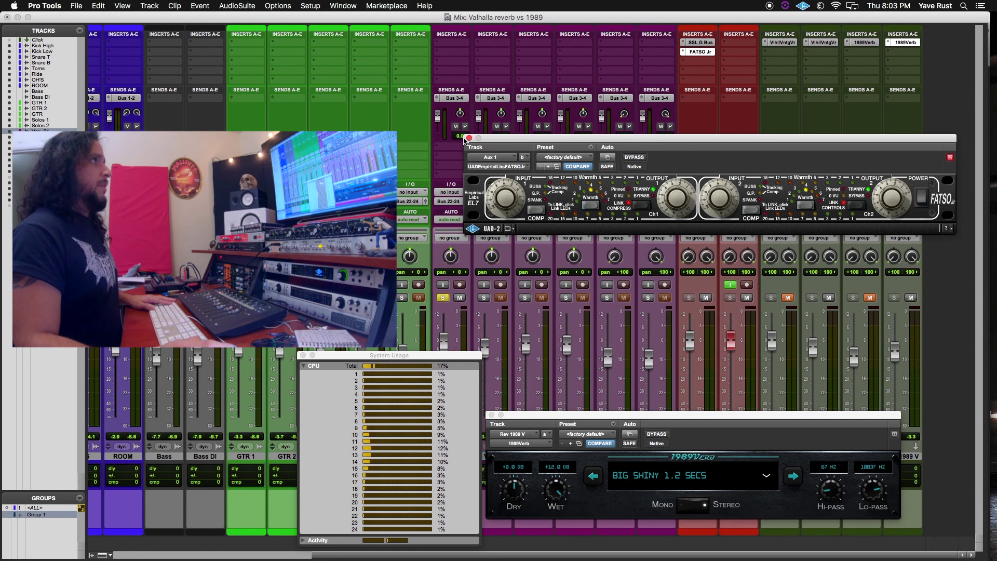
click(469, 138)
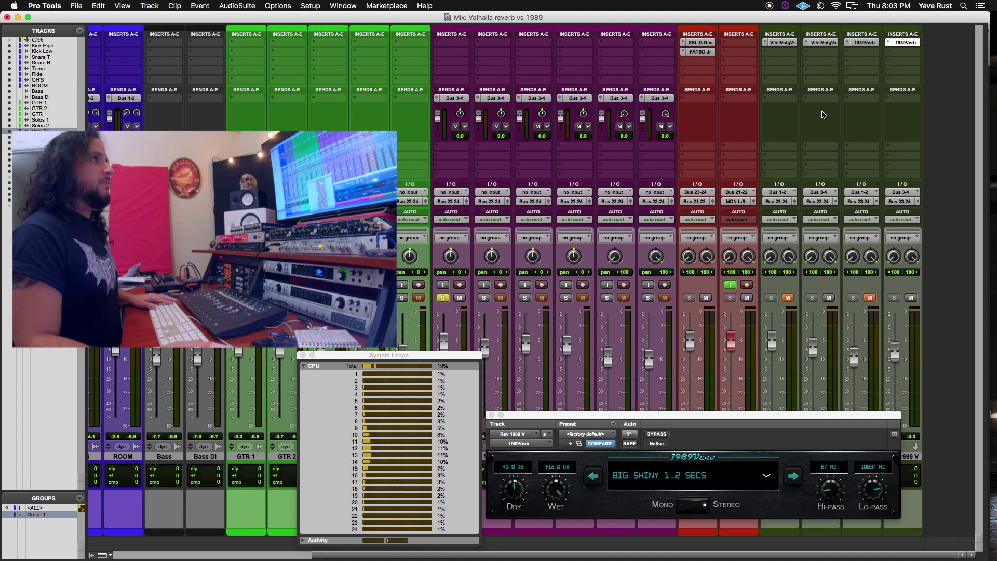
Reopen the ValhallaVintageVerb on Reverb Valhall and move both reverb windows to uncover the reverb tracks' inserts and names
click(780, 43)
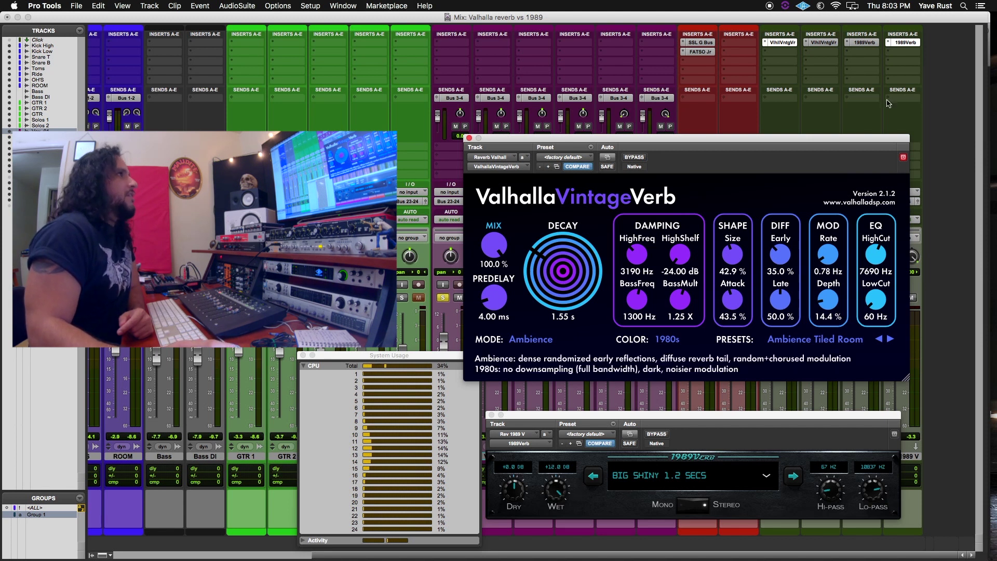
drag(693, 137, 419, 92)
drag(670, 415, 671, 333)
drag(790, 338, 758, 326)
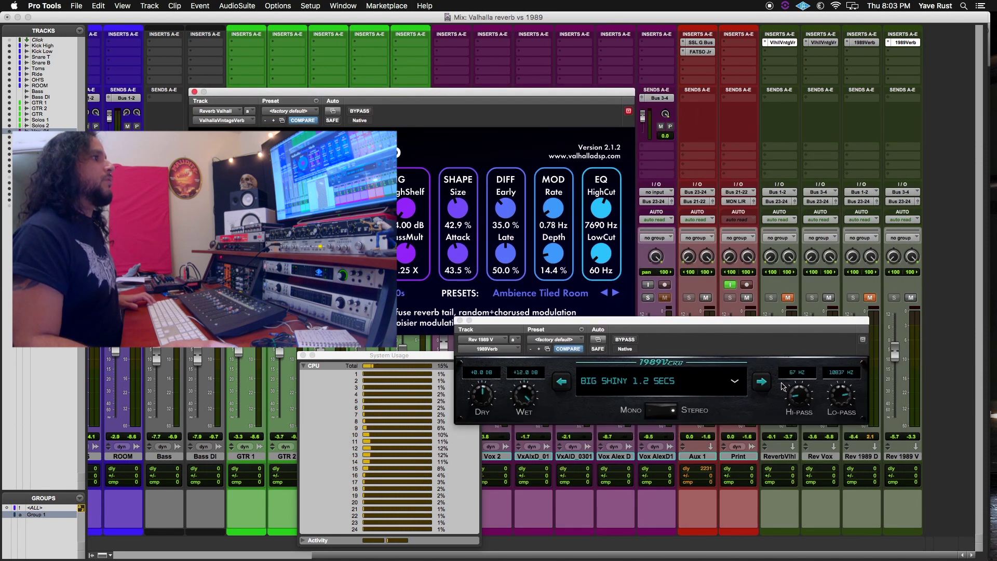
Select the four reverb tracks from Reverb Valhall to Rev 1989 V, make their reverb inserts inactive, and deselect the tracks
click(786, 455)
super+click(878, 456)
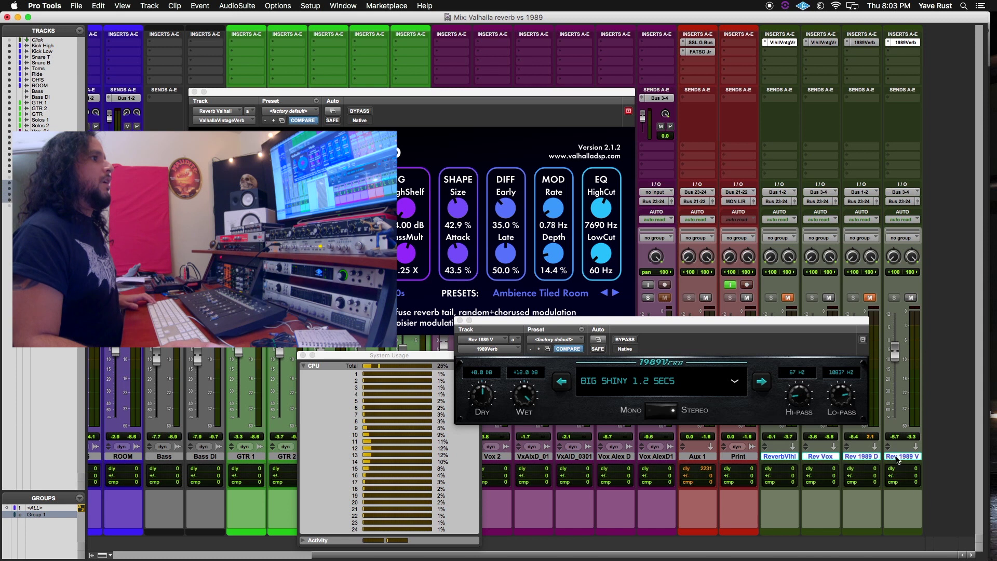
right_click(788, 45)
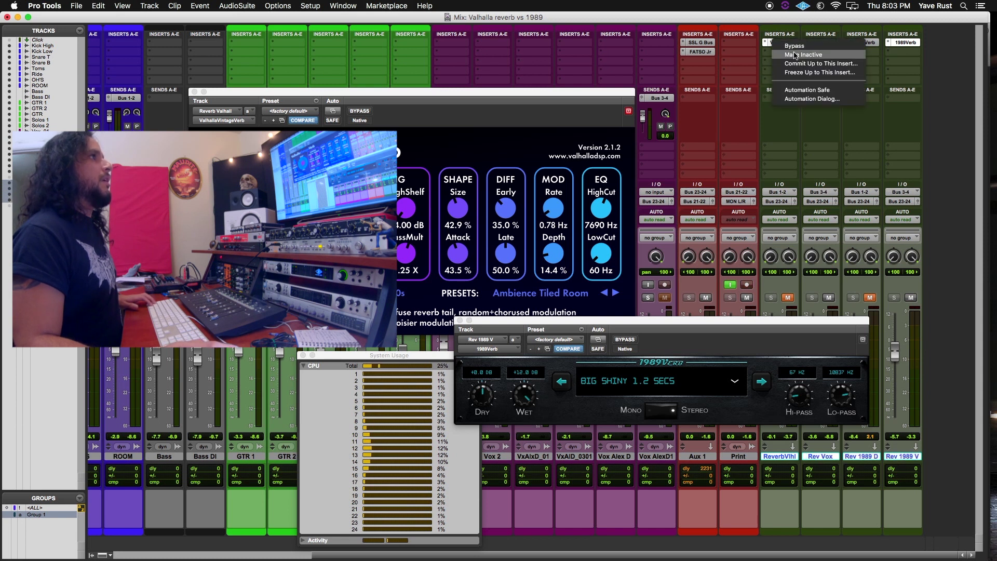
click(794, 55)
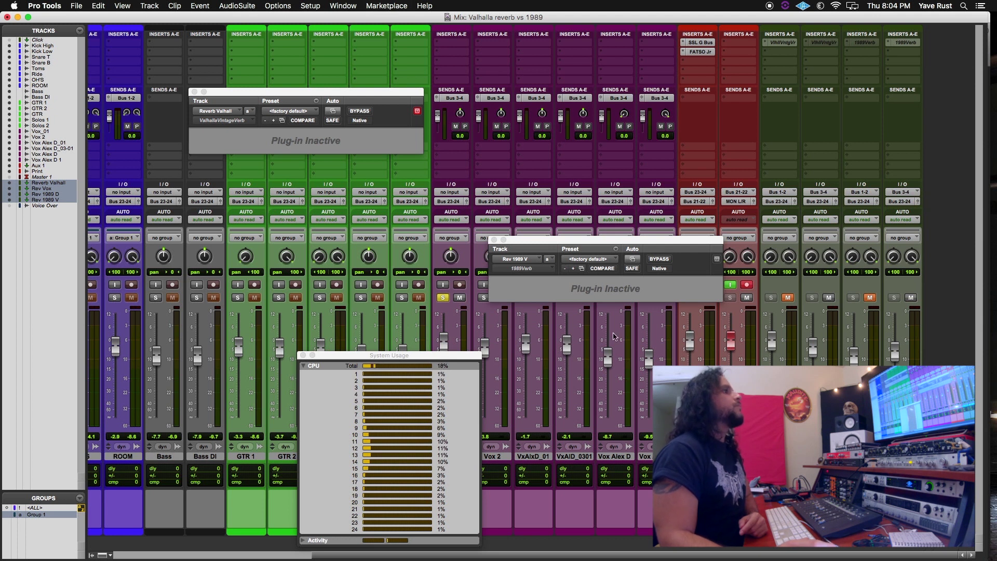
key(Escape)
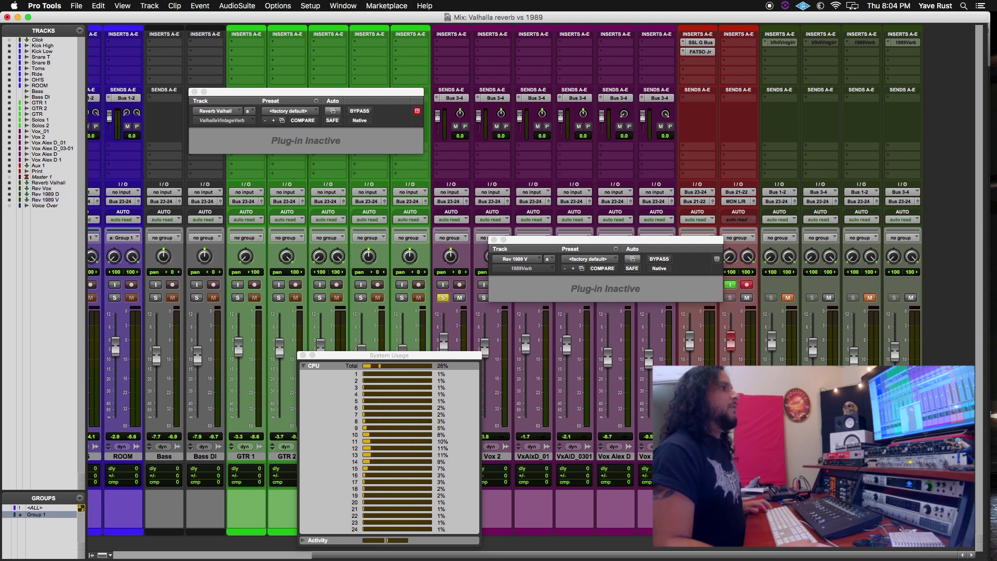
Activate the ValhallaVintageVerb inserts on Reverb Valhall and Rev Vox to check their CPU load, and make both inactive again
right_click(780, 43)
click(790, 55)
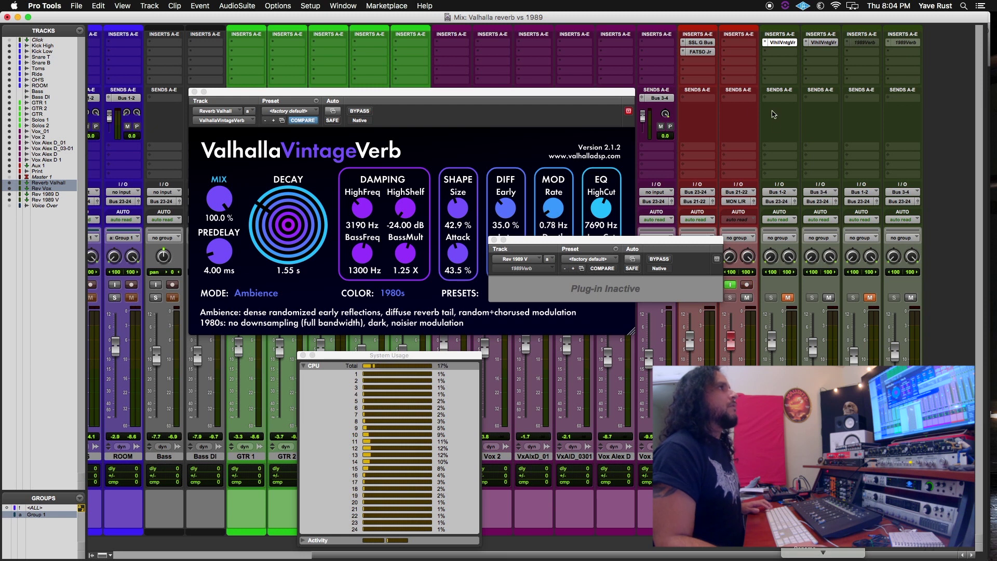
right_click(779, 42)
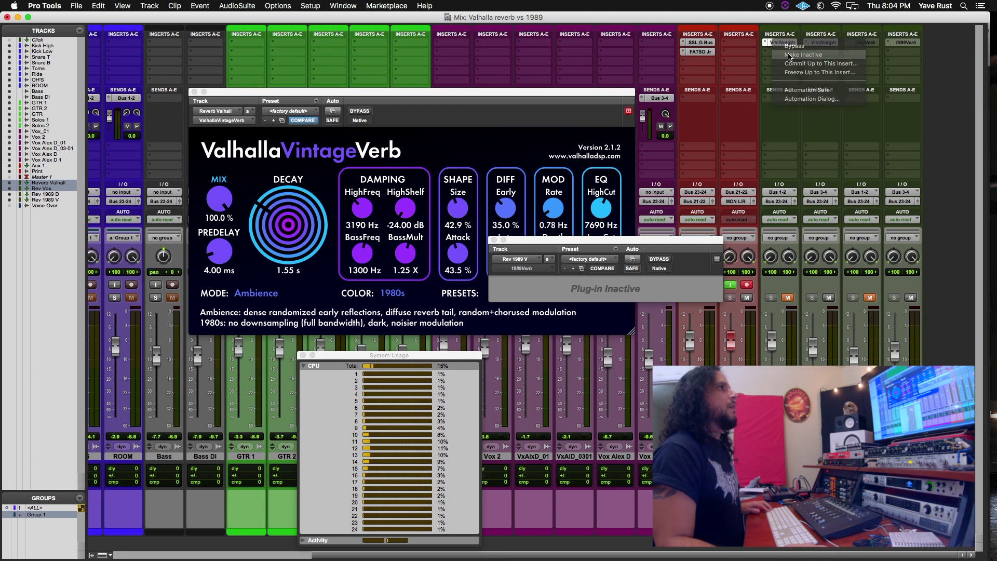
click(799, 54)
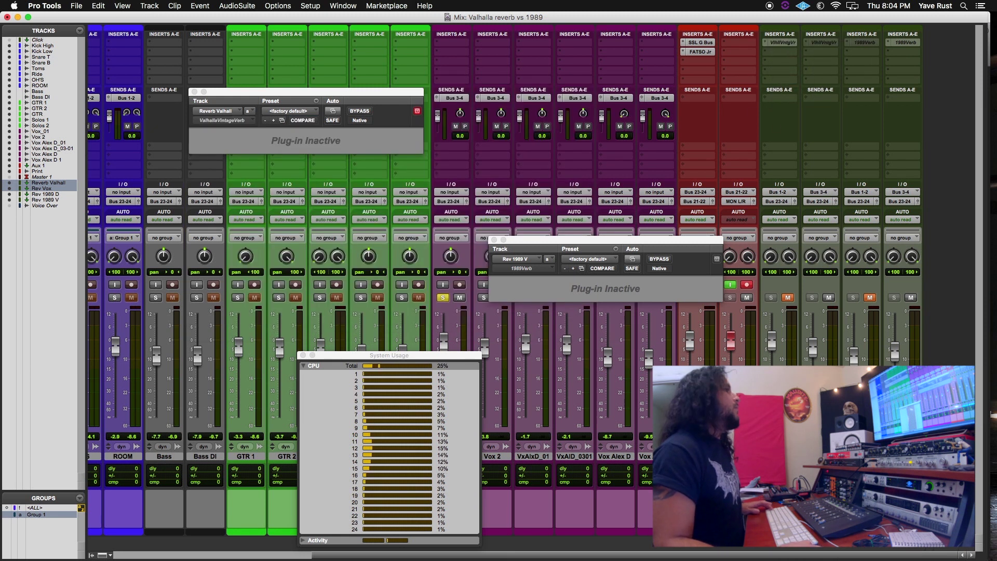
Select Rev 1989 D and Rev 1989 V, activate their 1989Verb inserts to check the CPU load, and make them inactive again
click(46, 193)
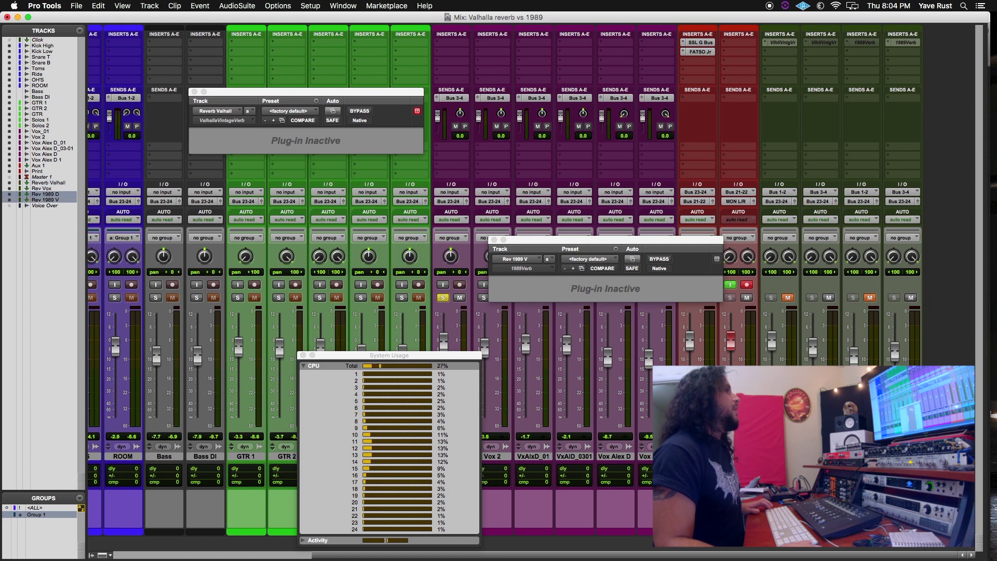
right_click(865, 48)
click(883, 58)
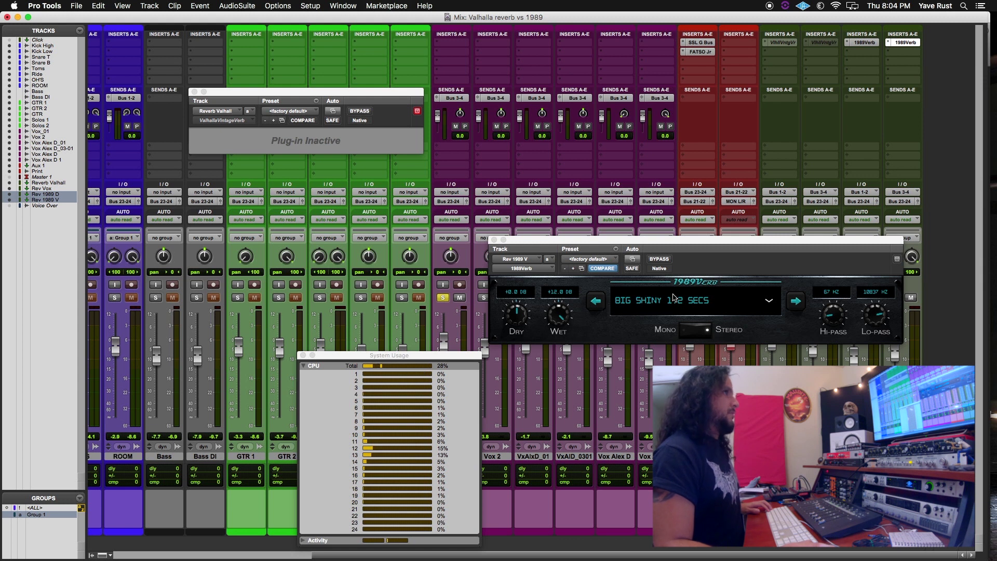
drag(673, 240, 573, 204)
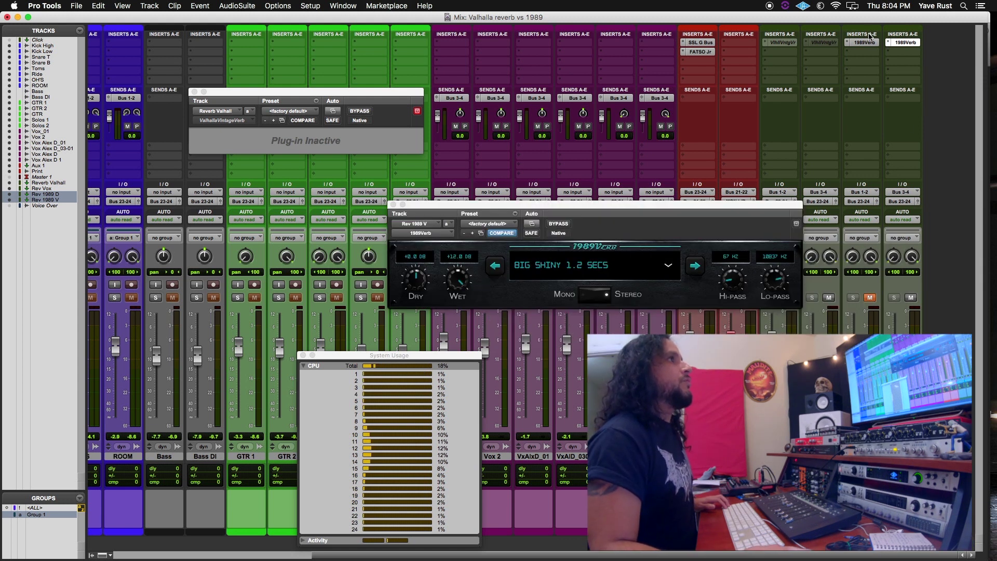
right_click(874, 50)
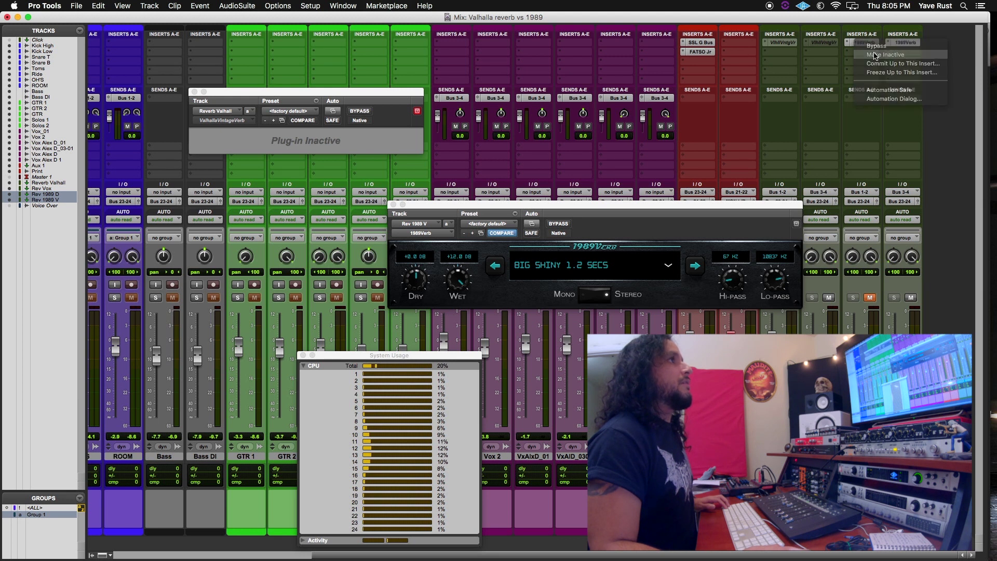
click(876, 56)
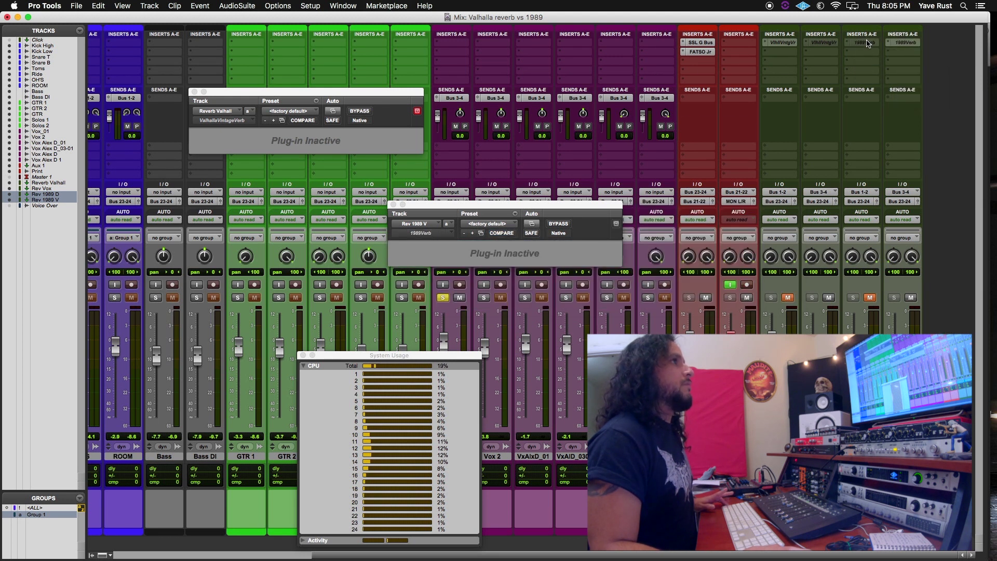
Reactivate the 1989Verb insert on Rev 1989 D and check the CPU load, and reactivate the one on Rev 1989 V
right_click(865, 42)
click(877, 58)
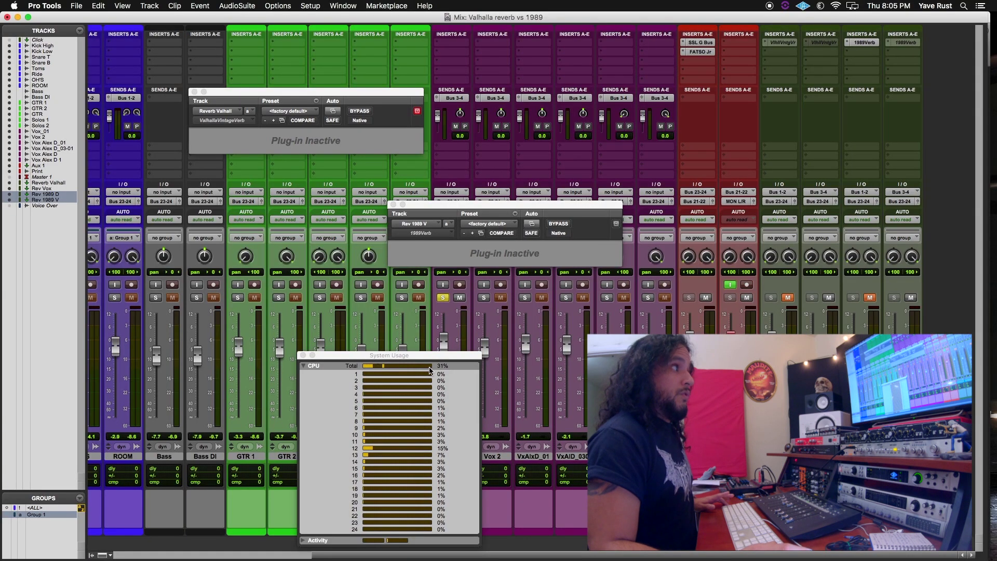
right_click(909, 44)
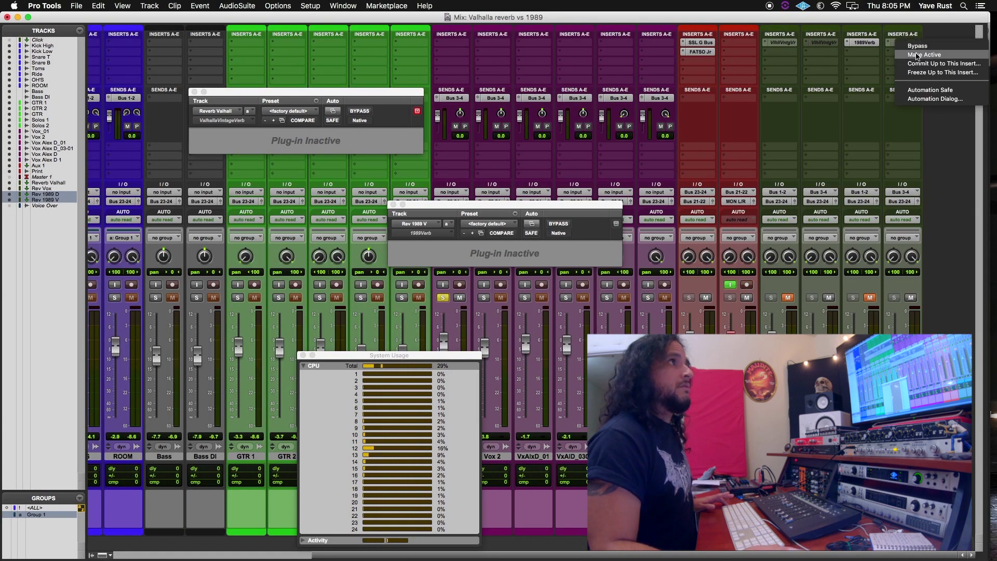
click(917, 55)
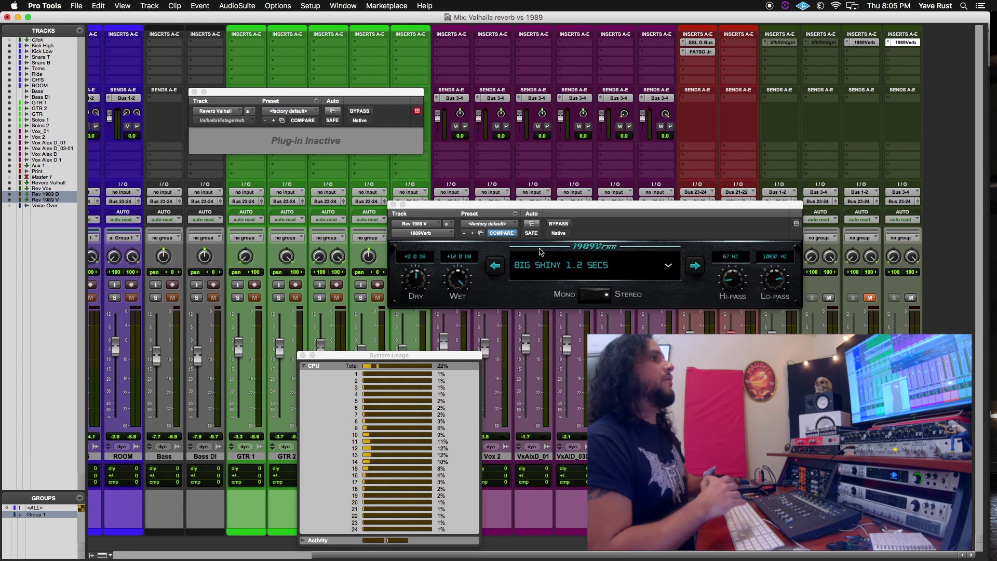
Select Reverb Valhall and Rev Vox, make their ValhallaVintageVerb inserts active, and move the 1989Verb window off the Valhalla controls
click(48, 182)
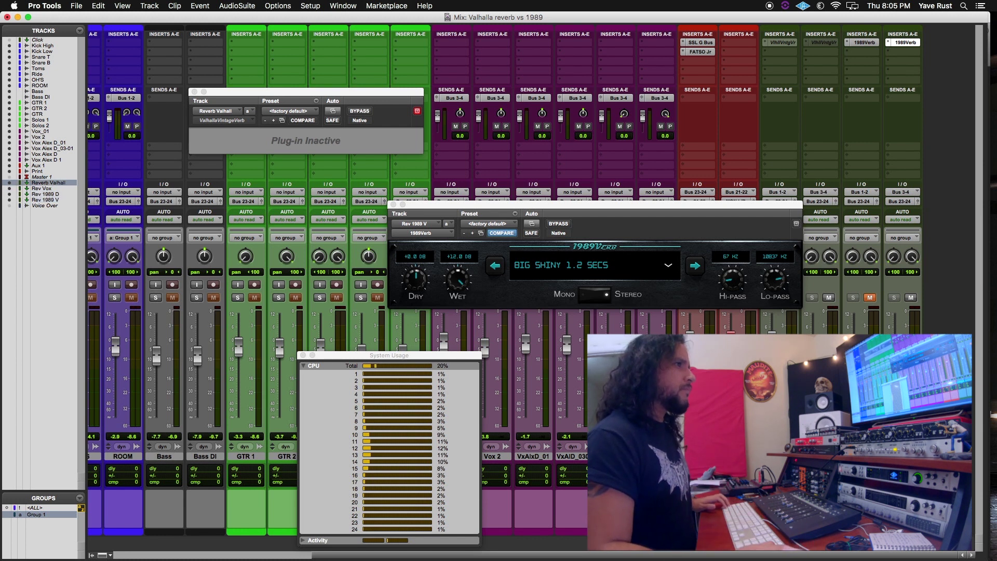
right_click(789, 44)
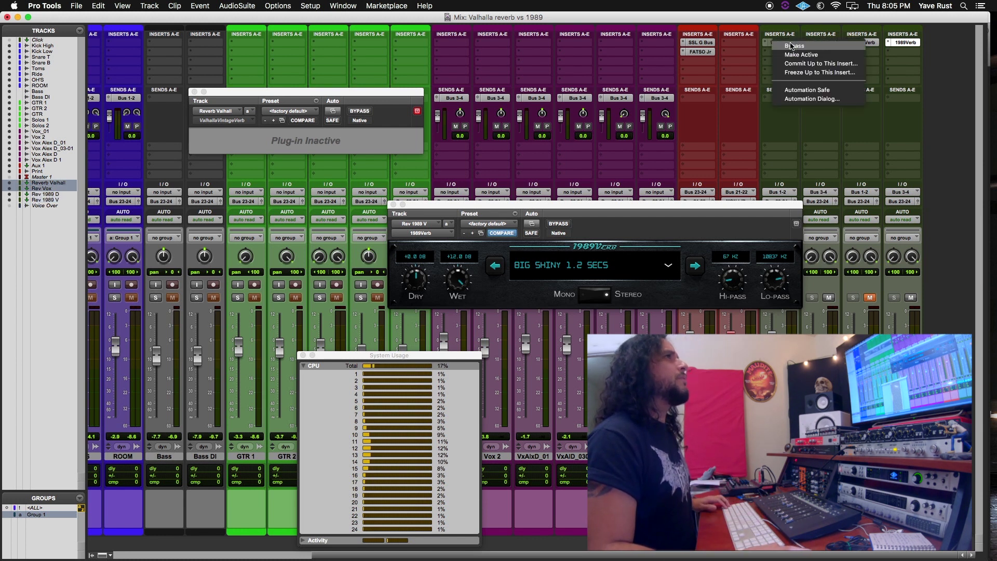
click(800, 54)
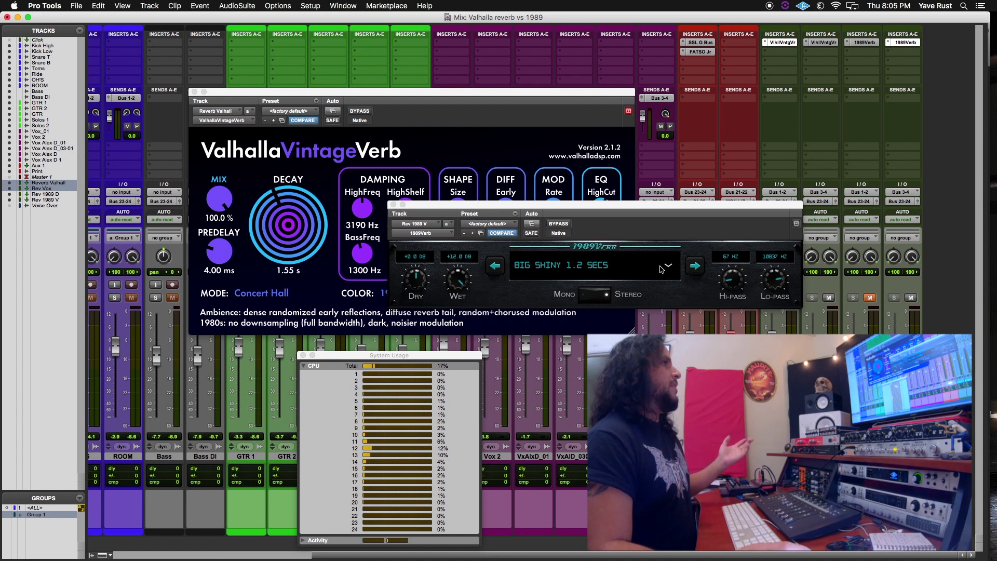
drag(638, 206, 738, 355)
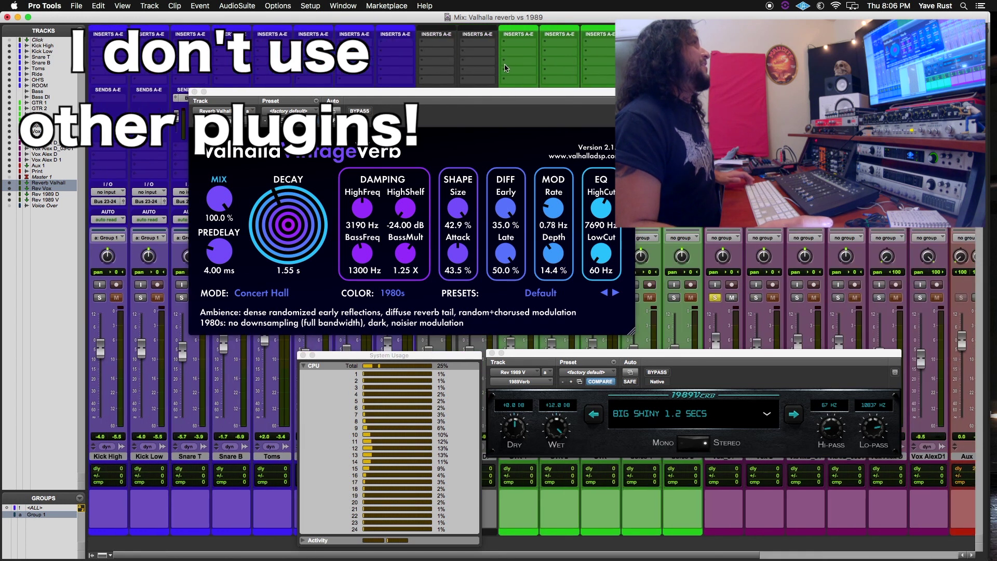
Switch to the Edit window and move the ValhallaVintageVerb window away from the track controls
scroll(513, 66, left, 5)
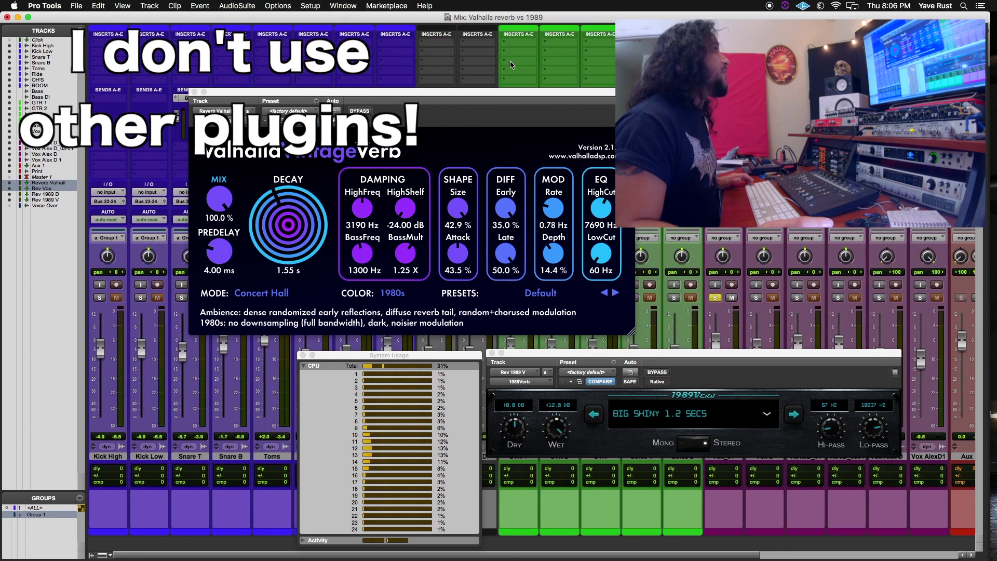
key(super+equal)
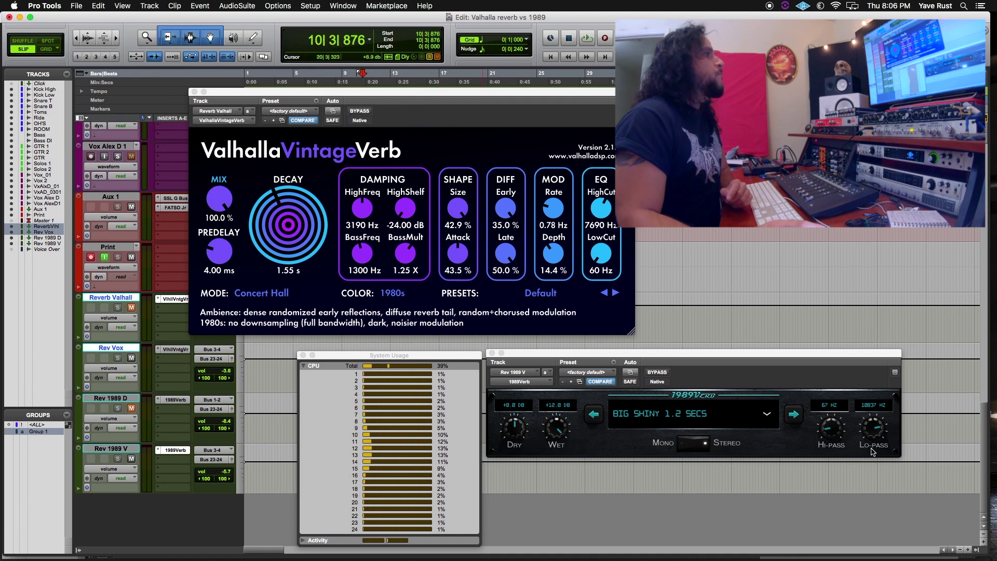
drag(358, 97, 677, 139)
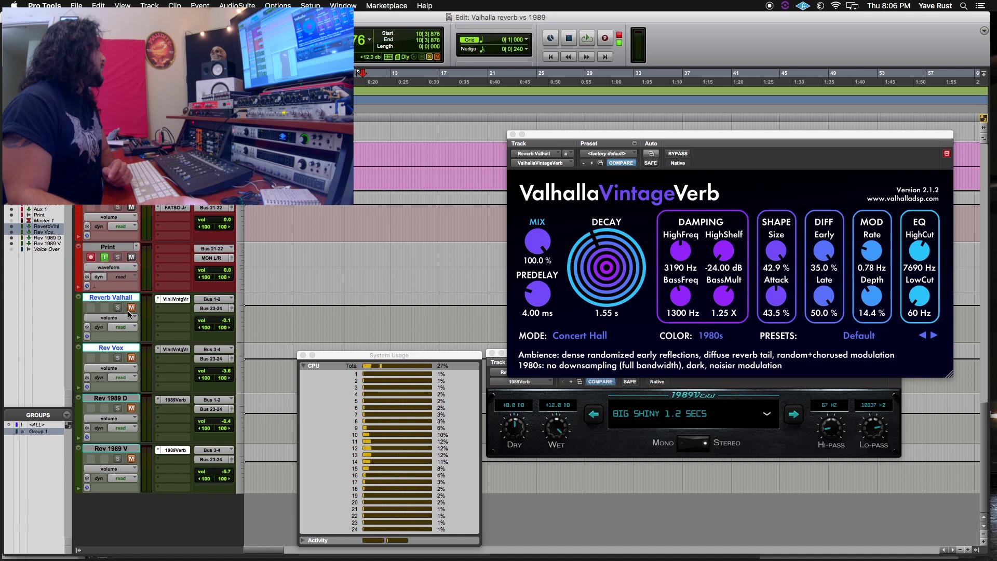
Solo the drum tracks and unmute the Reverb Valhall and Rev 1989 D tracks
scroll(133, 410, up, 10)
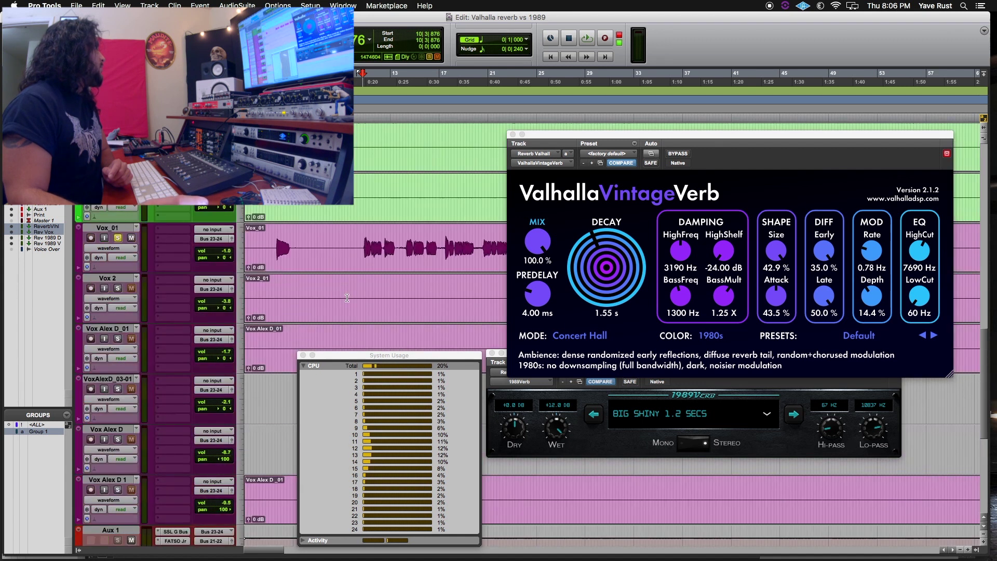
scroll(133, 385, up, 10)
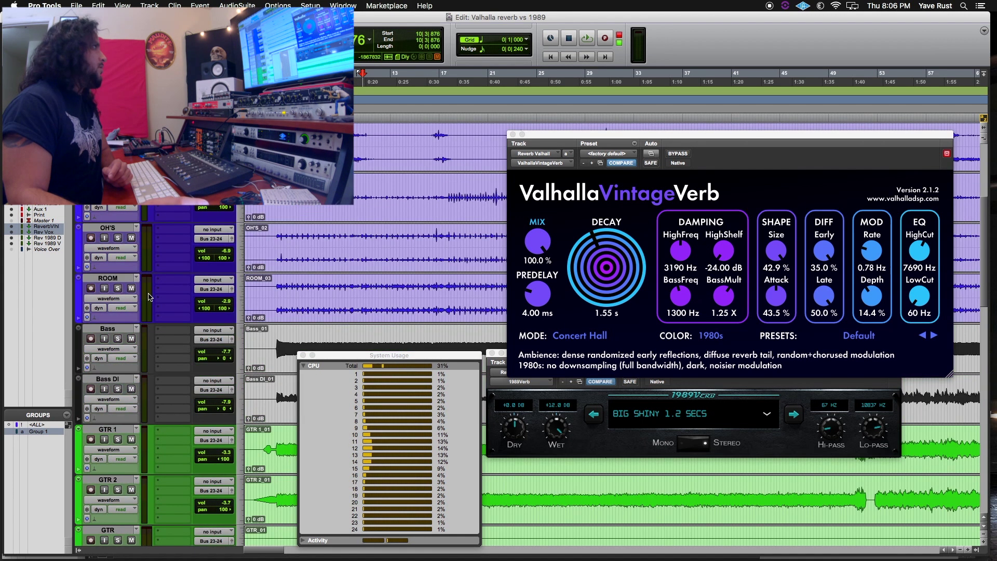
scroll(118, 239, up, 8)
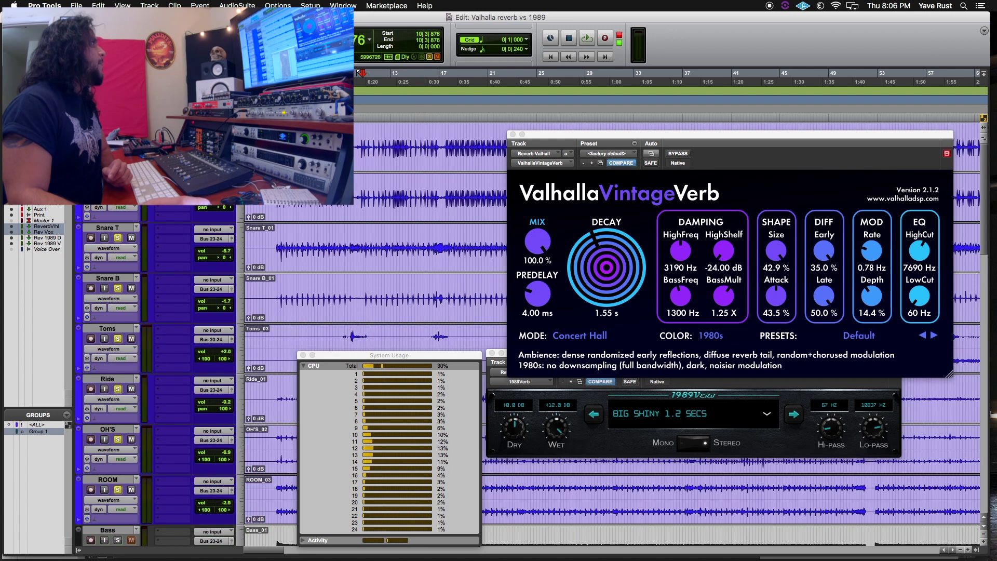
scroll(312, 259, down, 20)
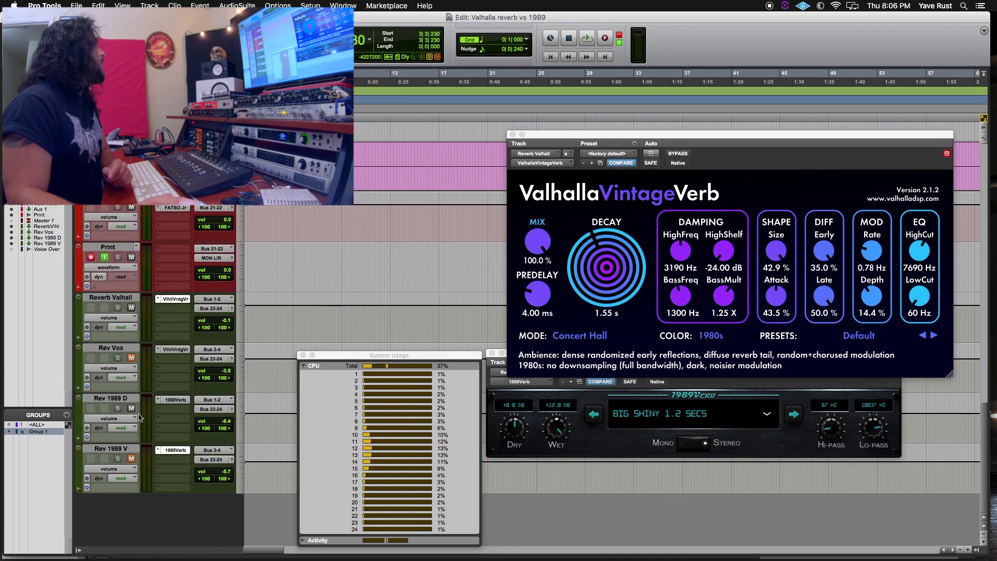
Go back to the drum tracks, select them and start recording the drum playback
scroll(363, 312, up, 20)
click(496, 241)
scroll(496, 241, up, 1)
key(super+space)
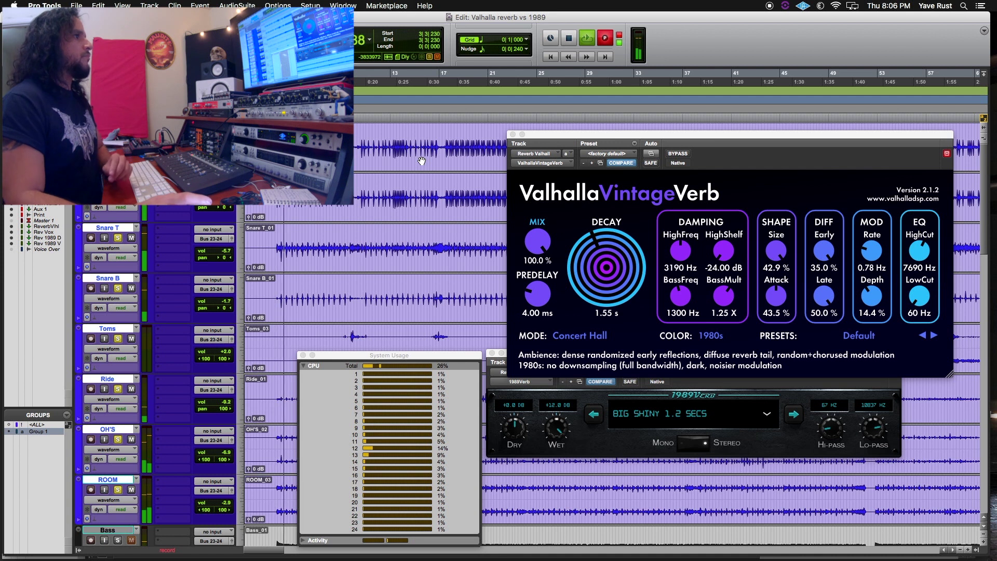
Audition the Huge Spaces preset Concert Wave on Reverb Valhall, load Mod Taj instead, check the CPU load and stop the transport
click(862, 335)
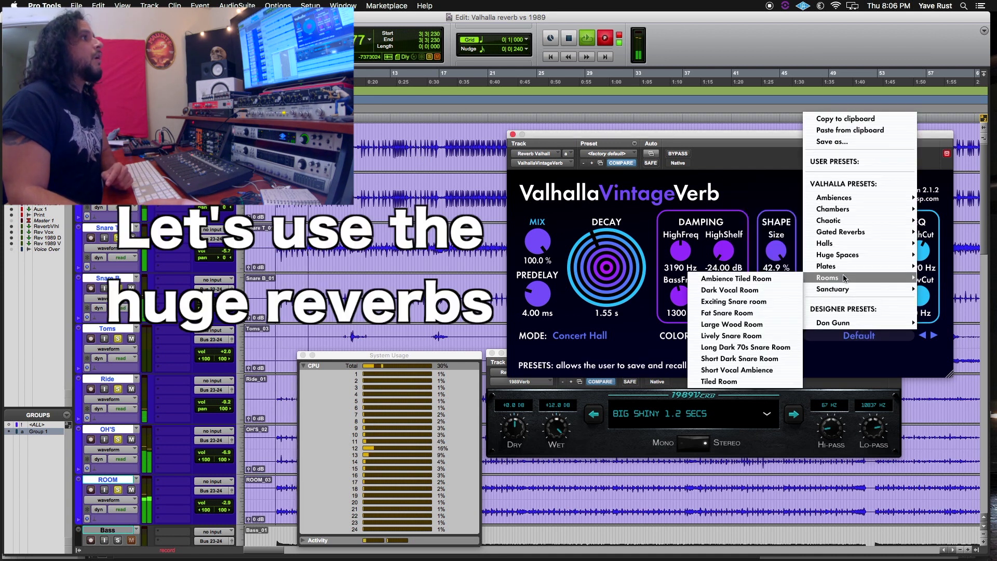
mouse_move(843, 260)
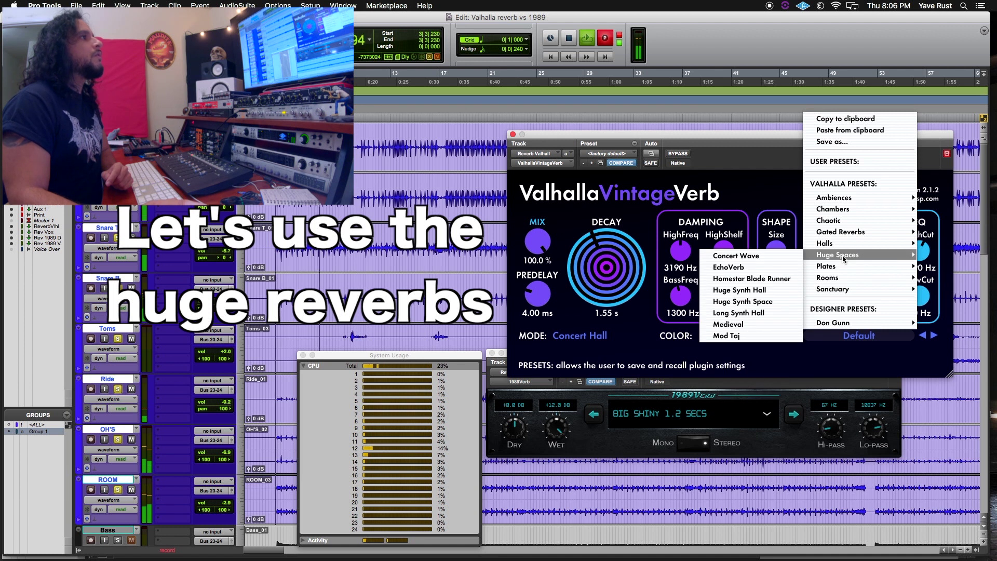
click(760, 256)
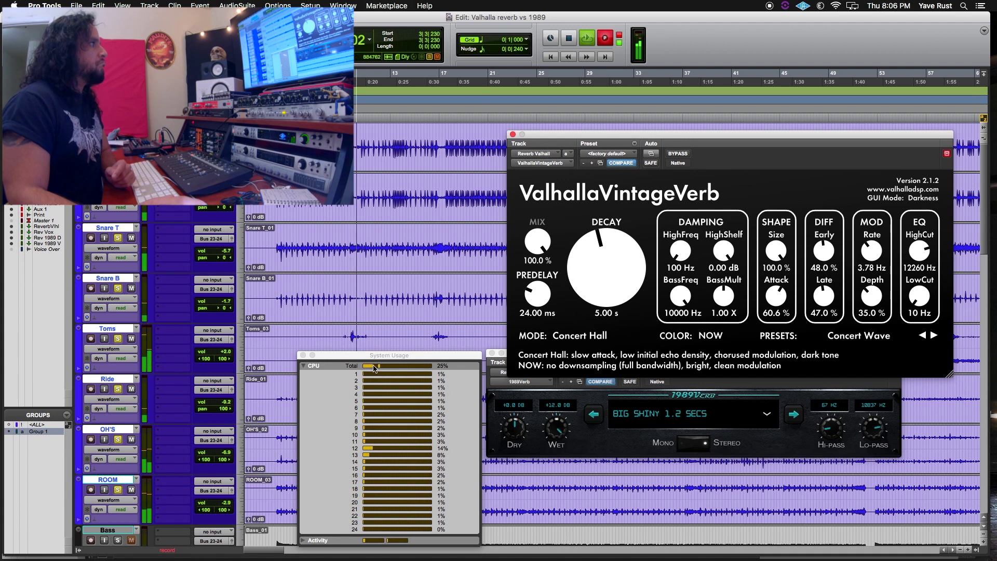
click(854, 337)
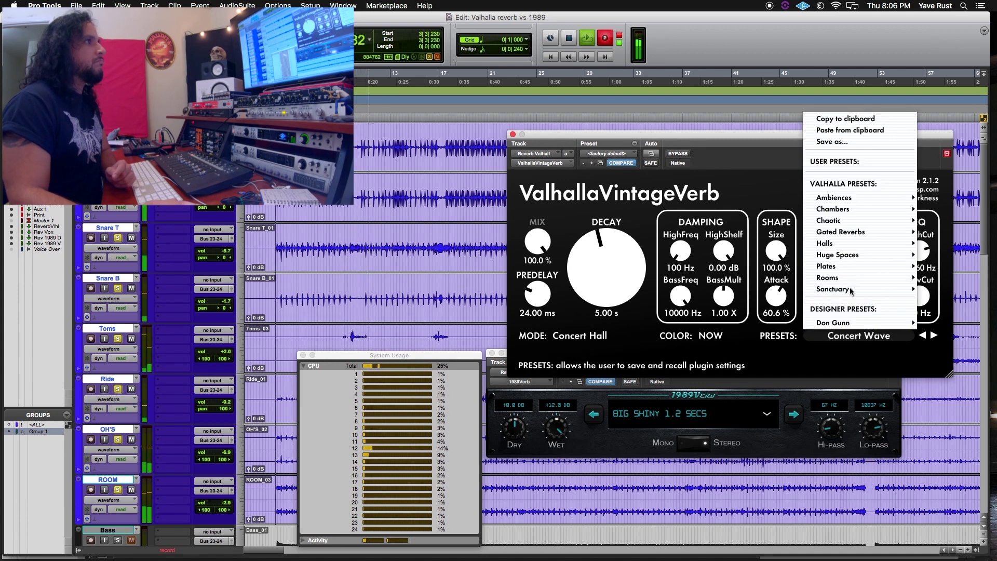
mouse_move(838, 255)
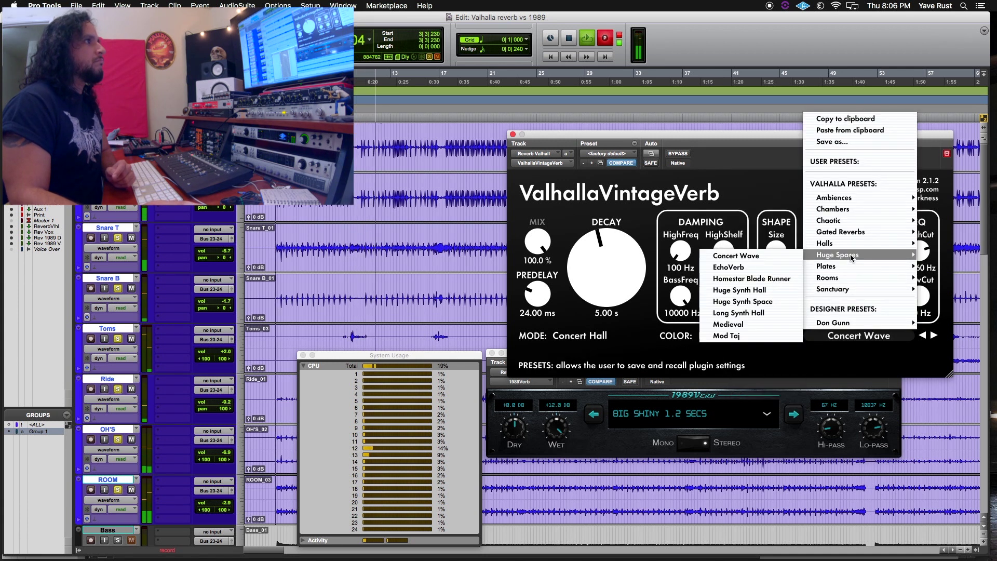
click(730, 336)
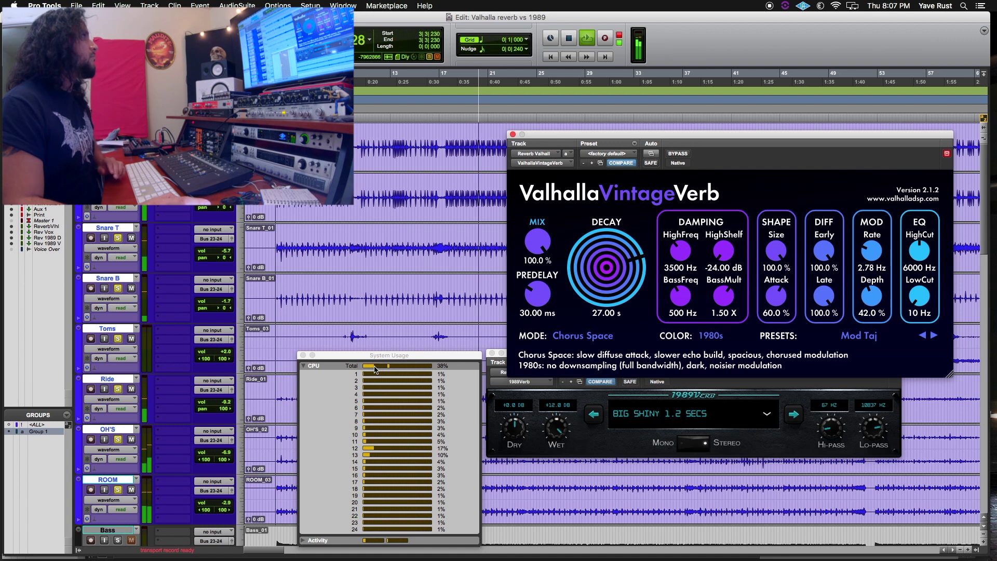
key(space)
Bring up the 1989Verb on Rev 1989 D and load BIG LUSH 1.75 SECS while the drums record
scroll(391, 332, down, 4)
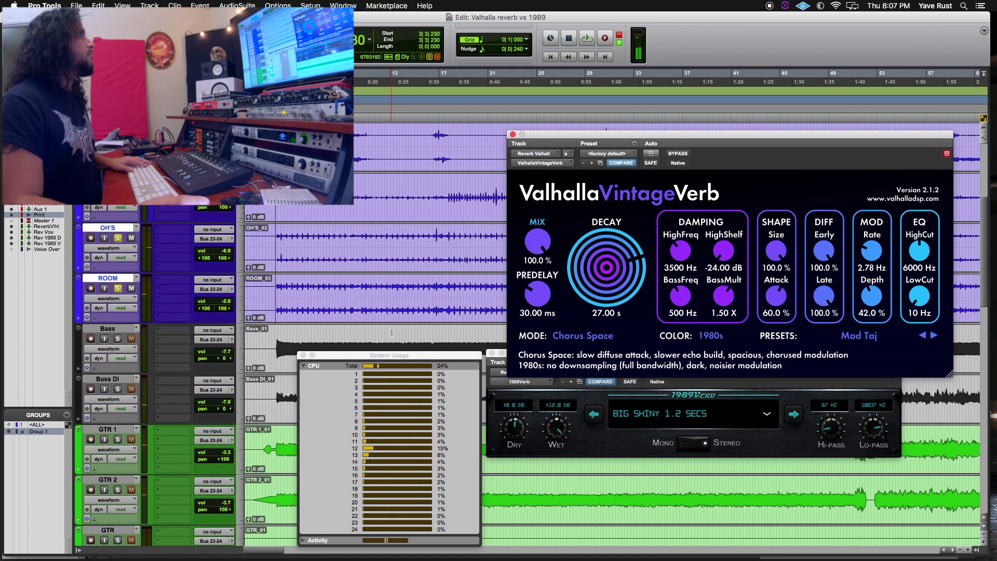
scroll(392, 333, down, 10)
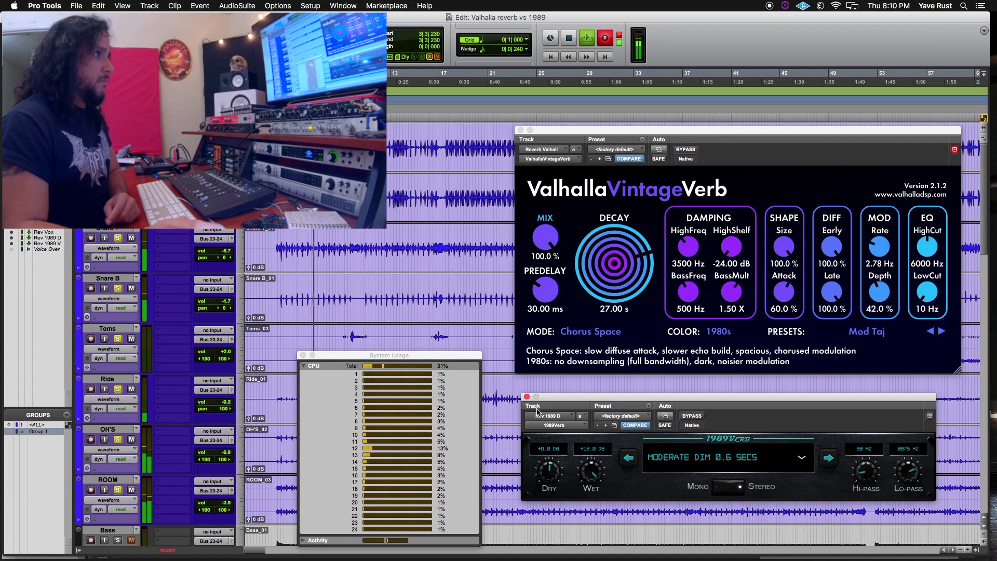
click(802, 460)
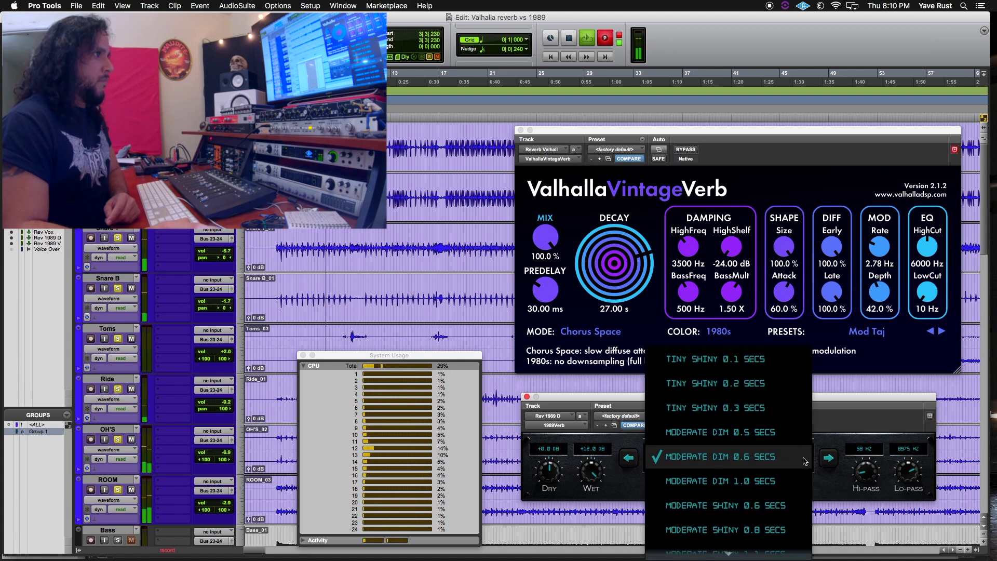
scroll(799, 462, down, 5)
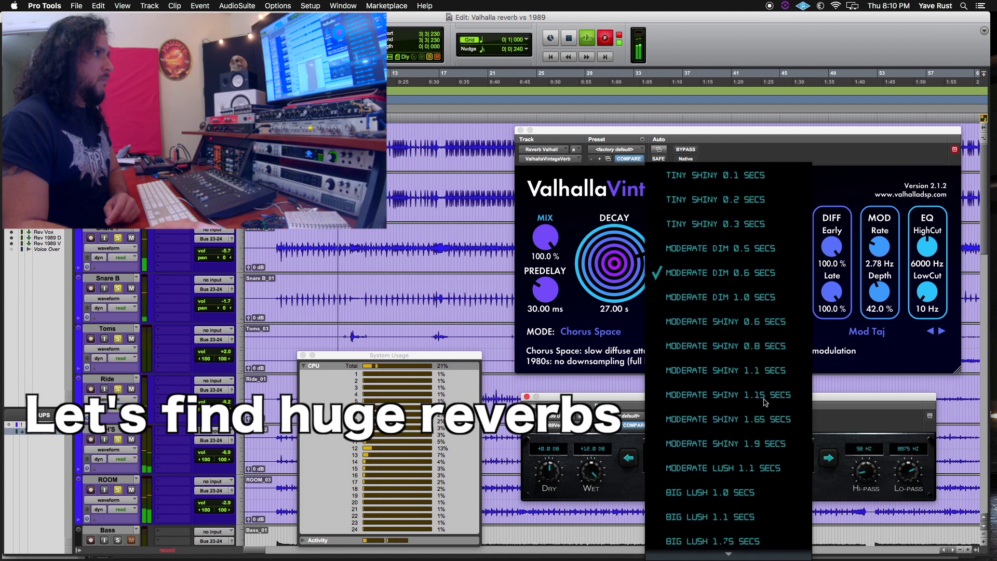
scroll(753, 426, down, 3)
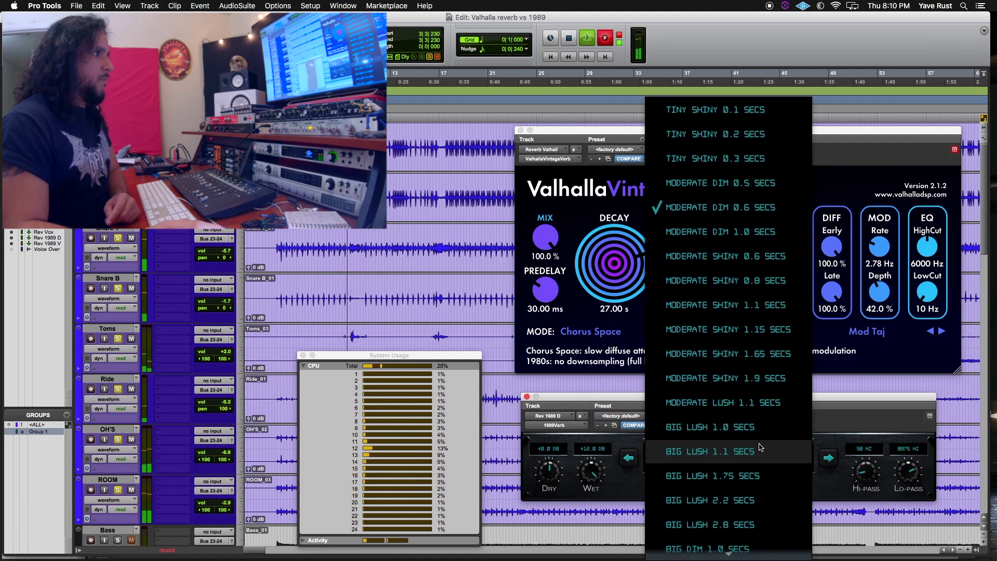
click(720, 476)
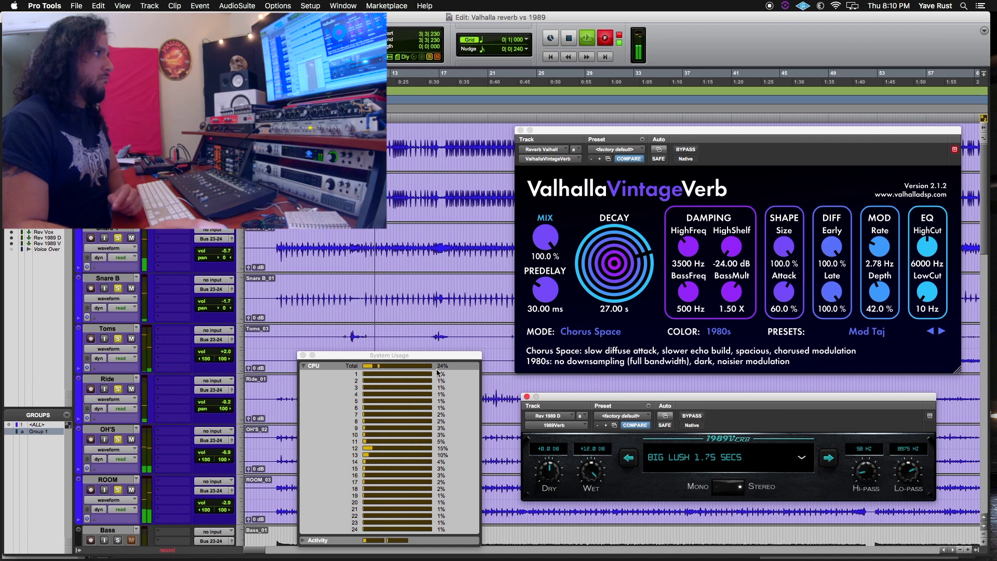
Load the HUGE LUSH 15.0 SECS preset in the 1989Verb on Rev 1989 D and dismiss the CPU power alert
click(802, 459)
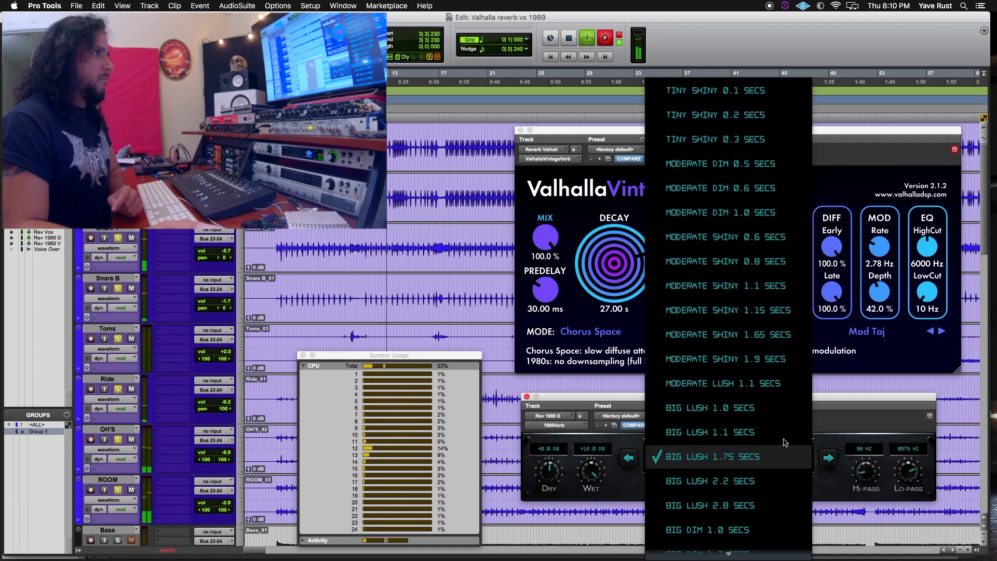
scroll(751, 312, down, 6)
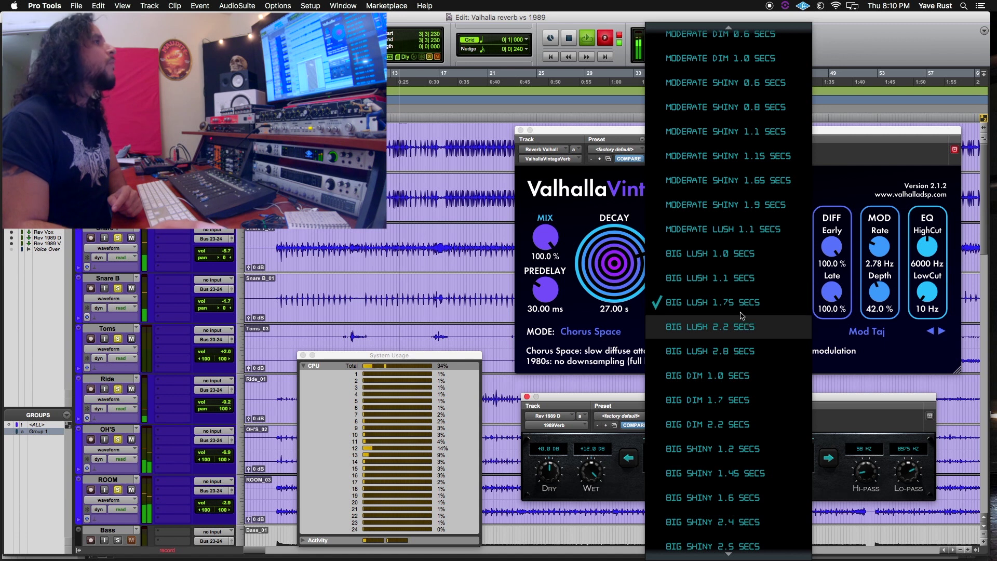
scroll(765, 351, down, 6)
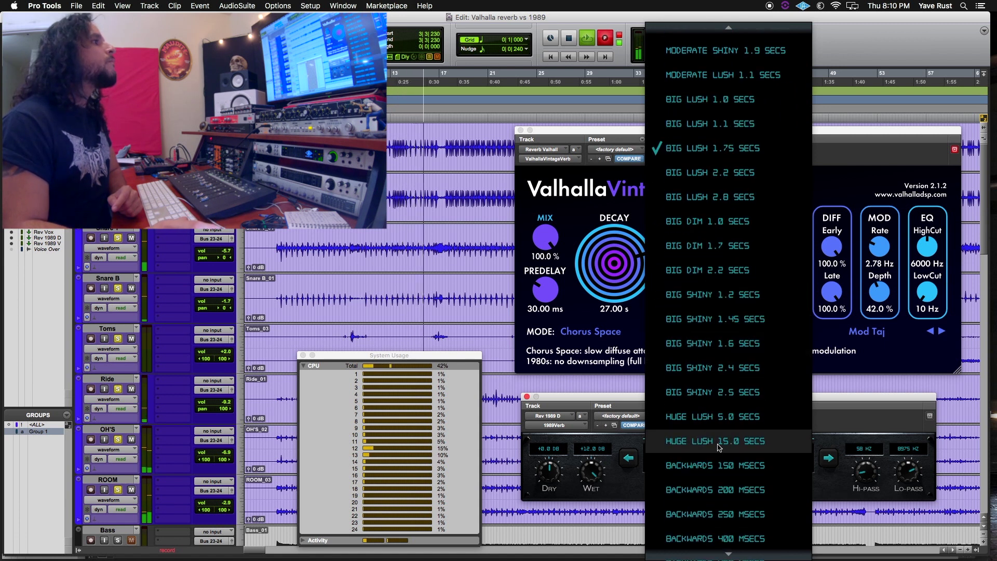
click(738, 442)
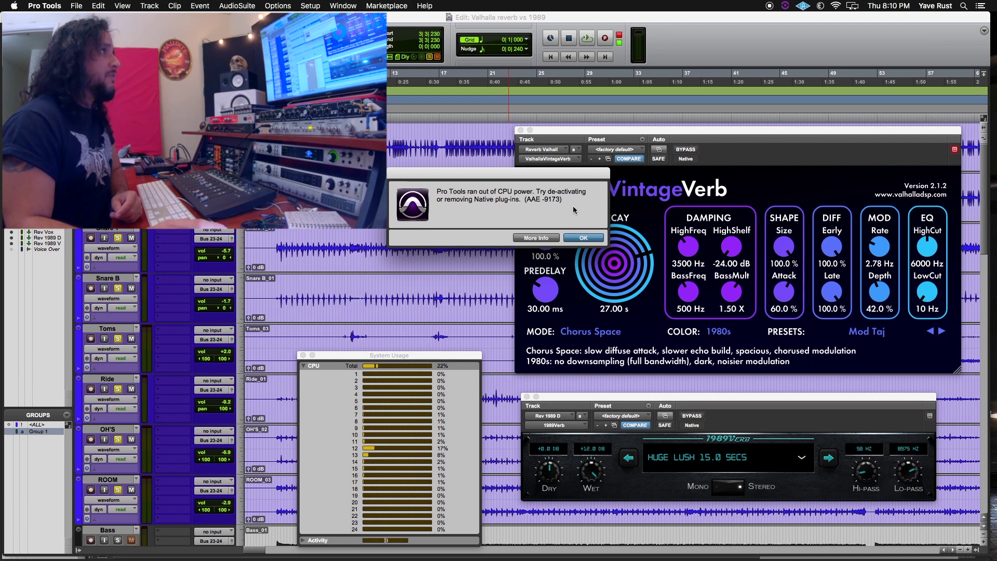
click(584, 237)
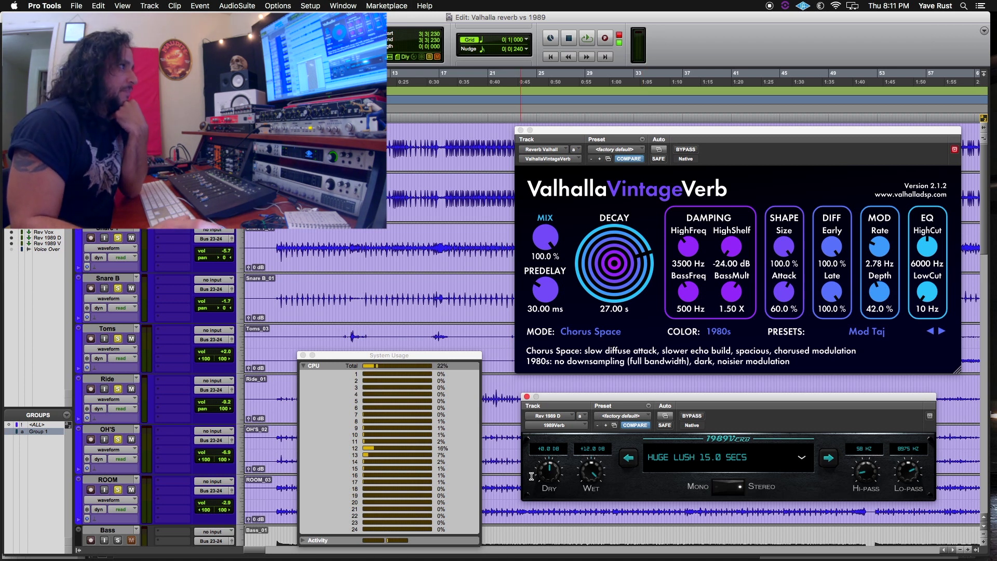
click(639, 119)
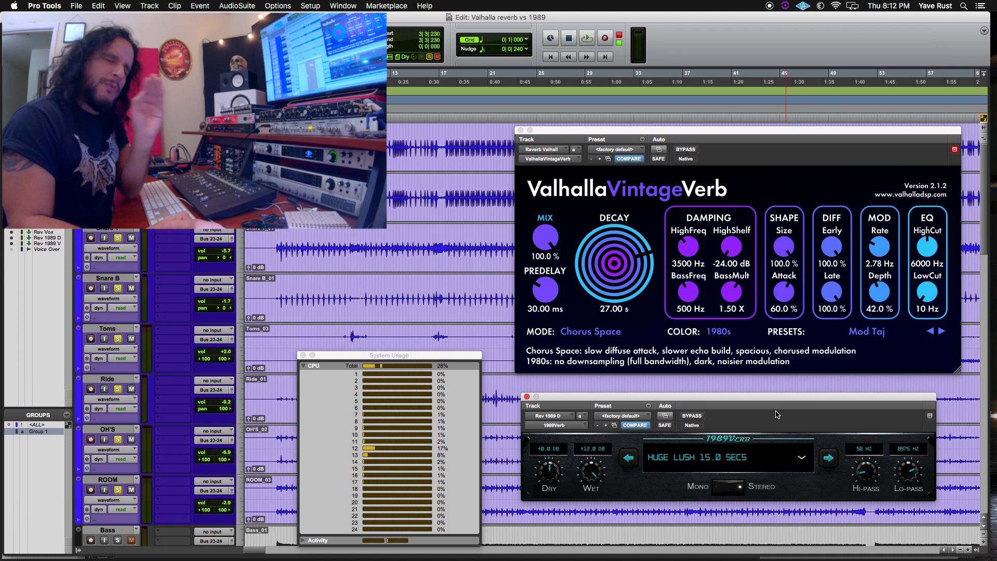
click(746, 391)
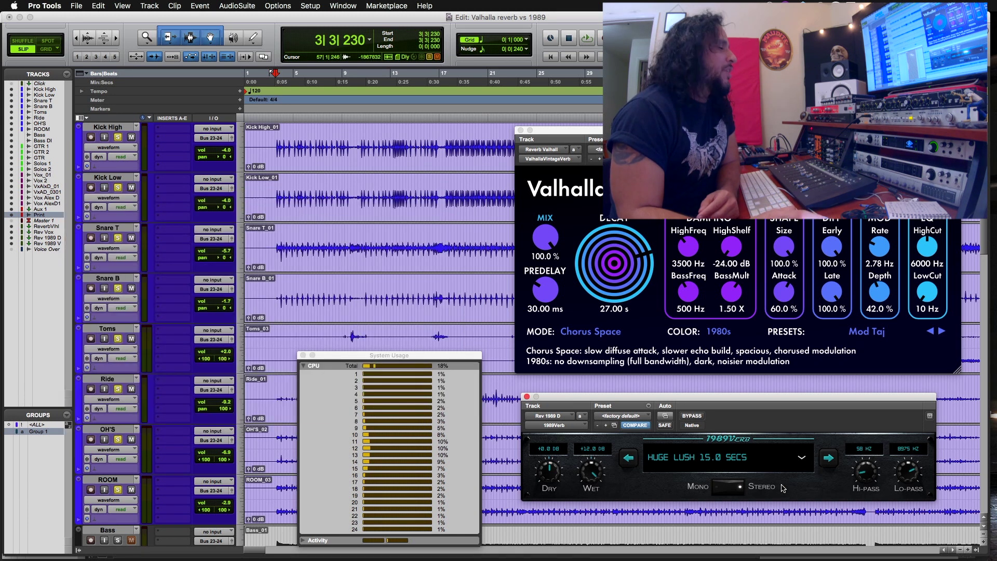
Examine the Mac's system overview for its processor, memory and macOS version, and close it
click(15, 6)
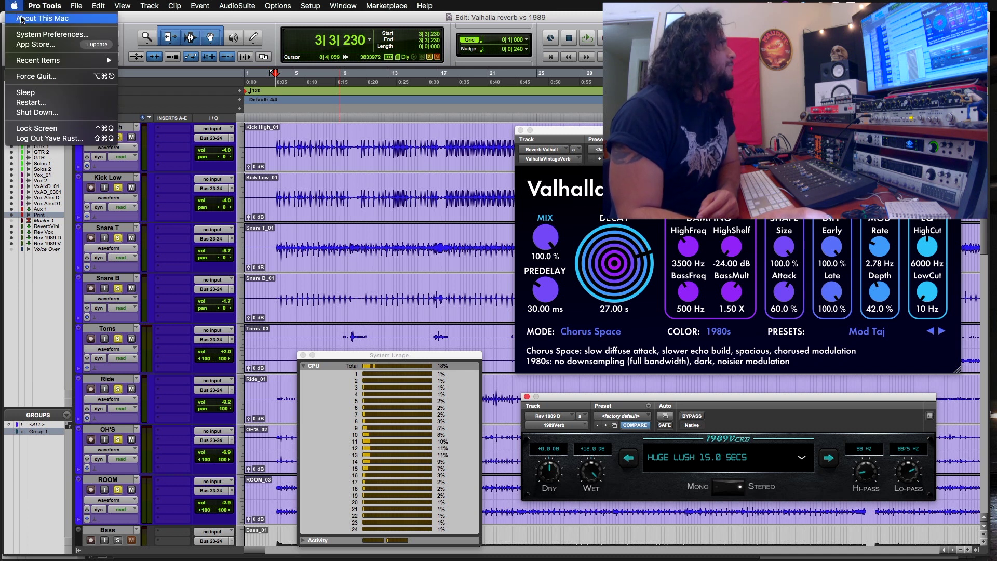
click(21, 19)
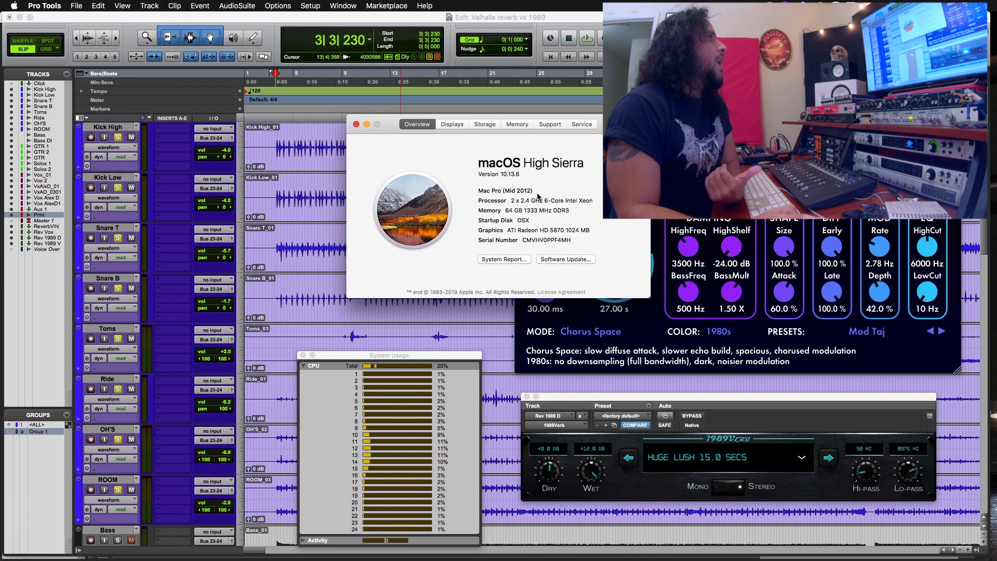
click(356, 125)
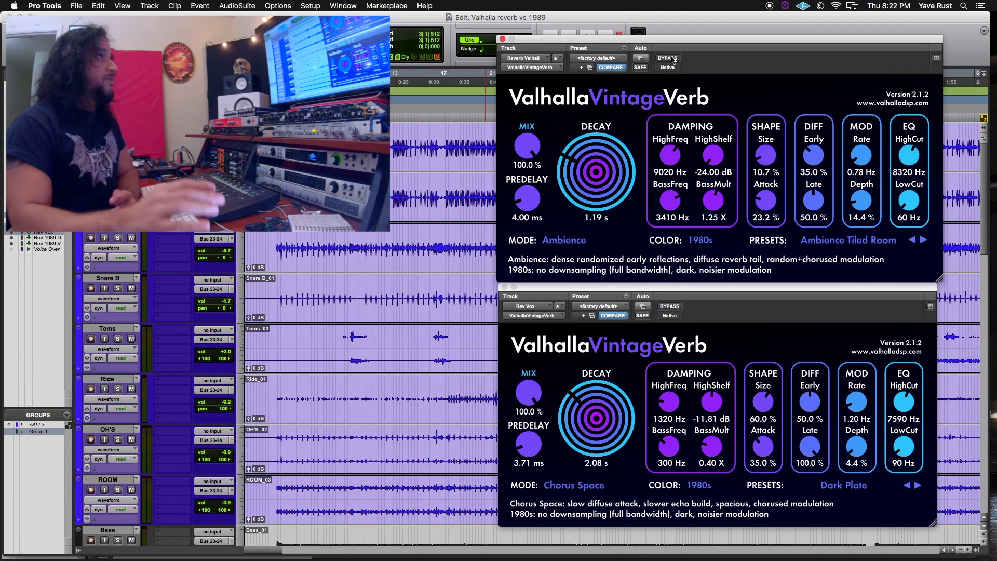
Start recording the song playback and toggle bypass together on the Reverb Valhall and Rev Vox ValhallaVintageVerbs to compare with and without reverb
key(super+space)
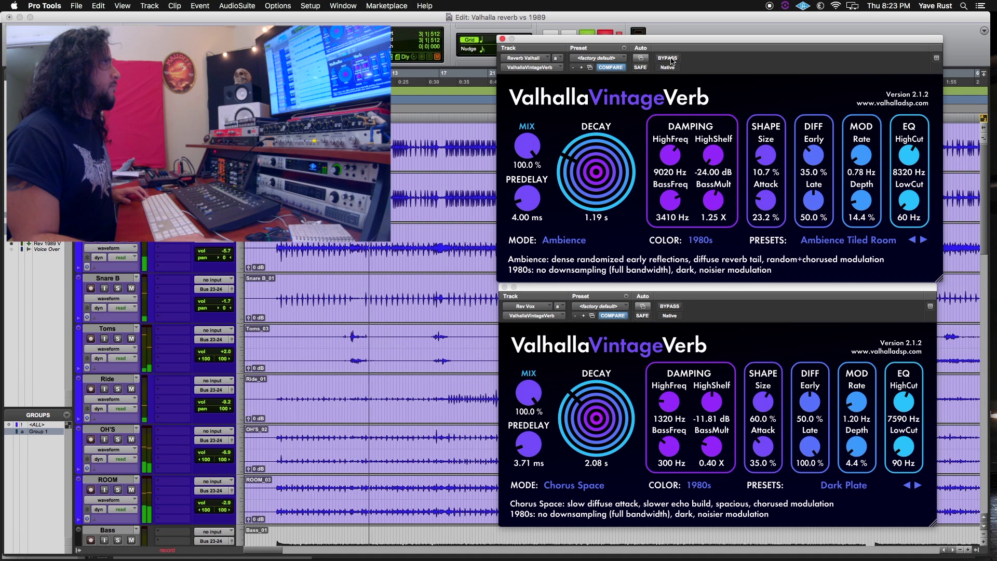
click(668, 59)
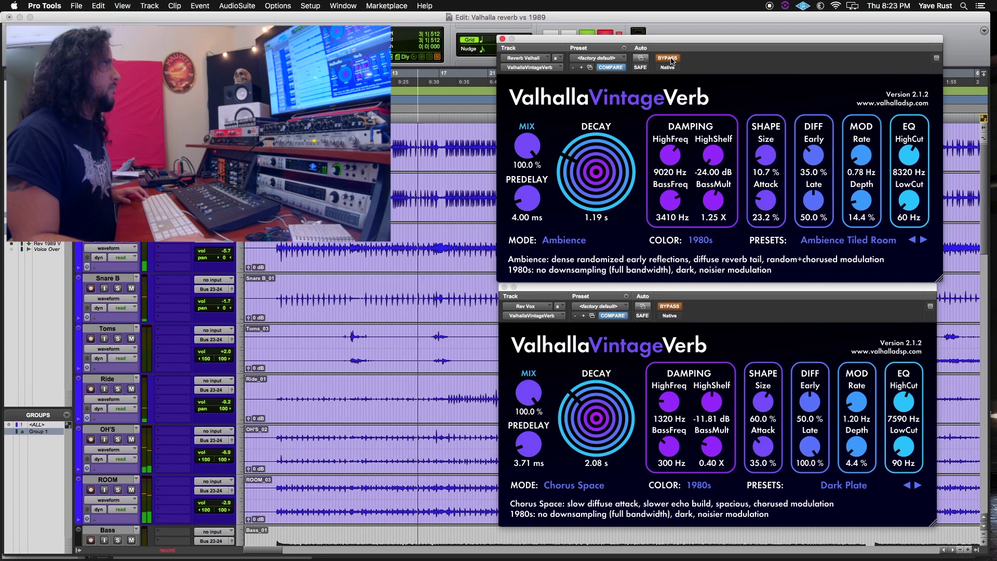
click(670, 59)
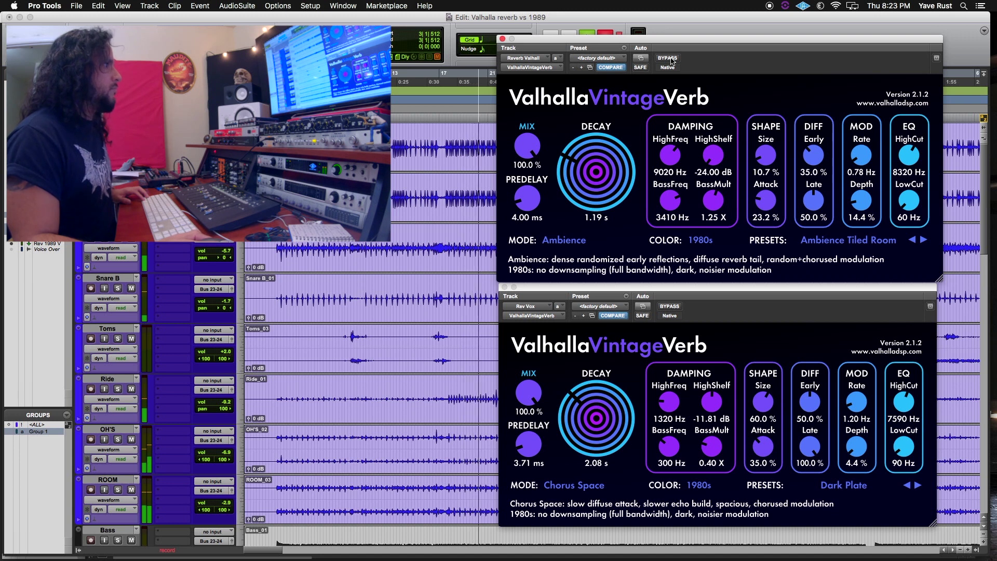
click(667, 58)
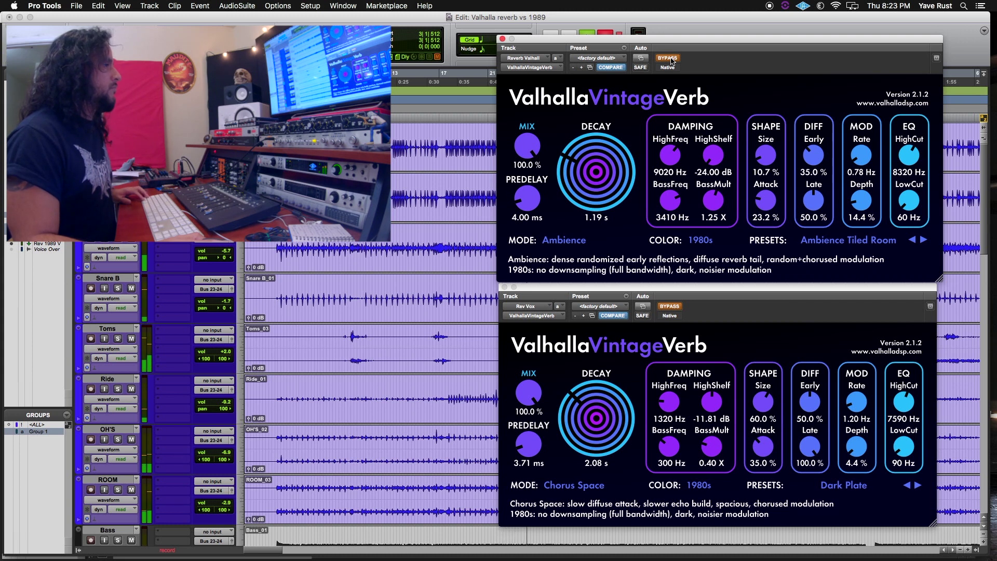
alt+click(669, 58)
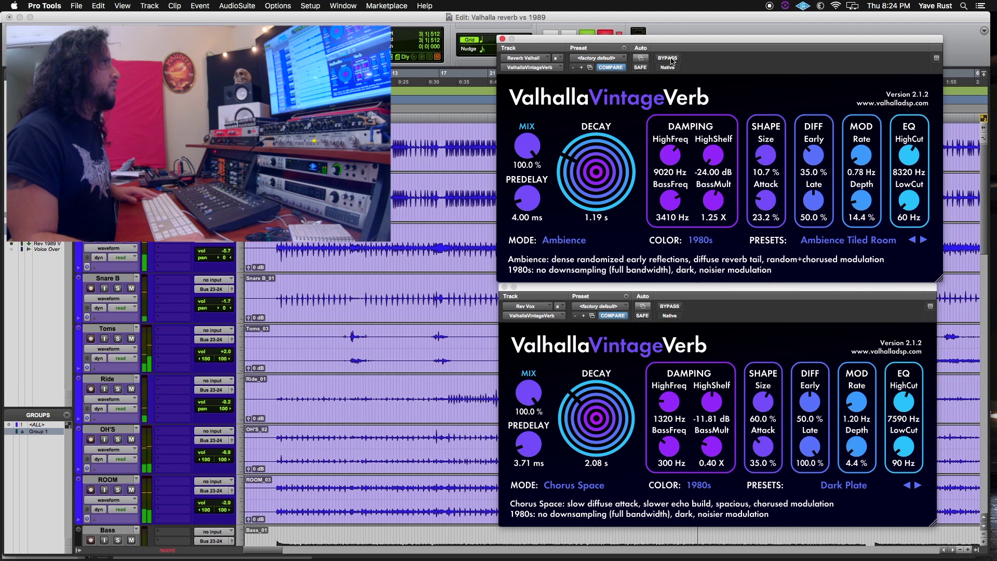
click(669, 58)
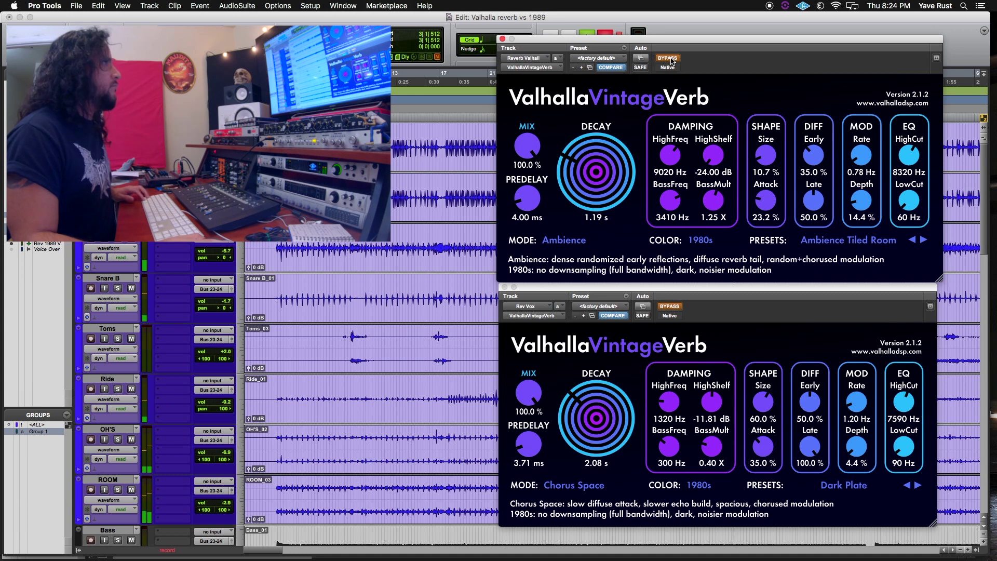
click(670, 59)
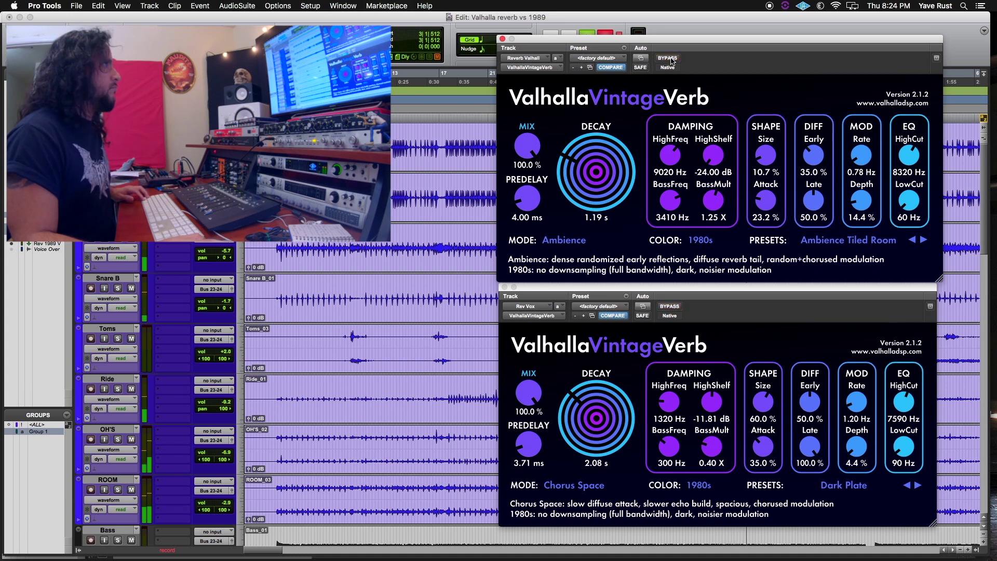